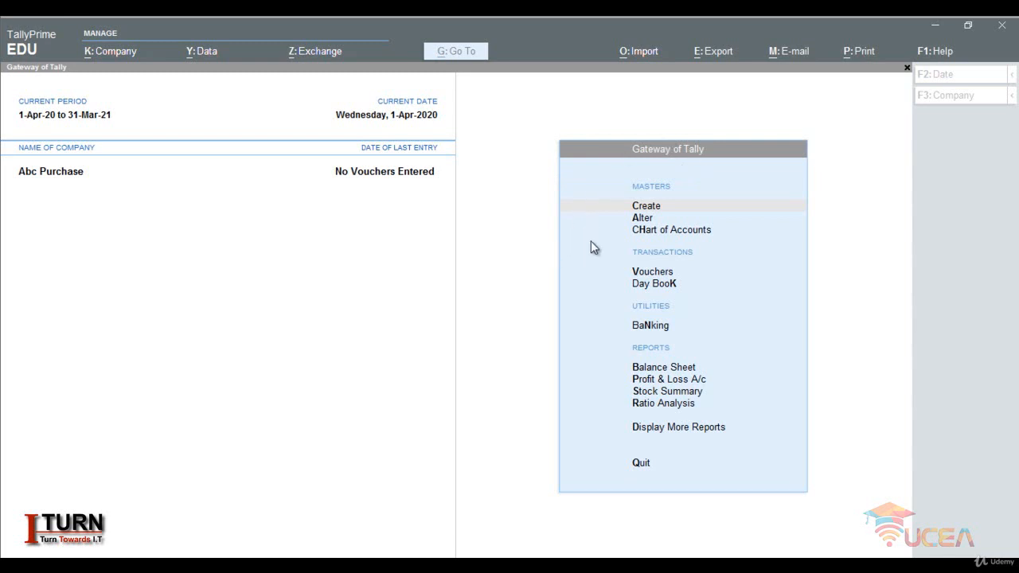
click(646, 272)
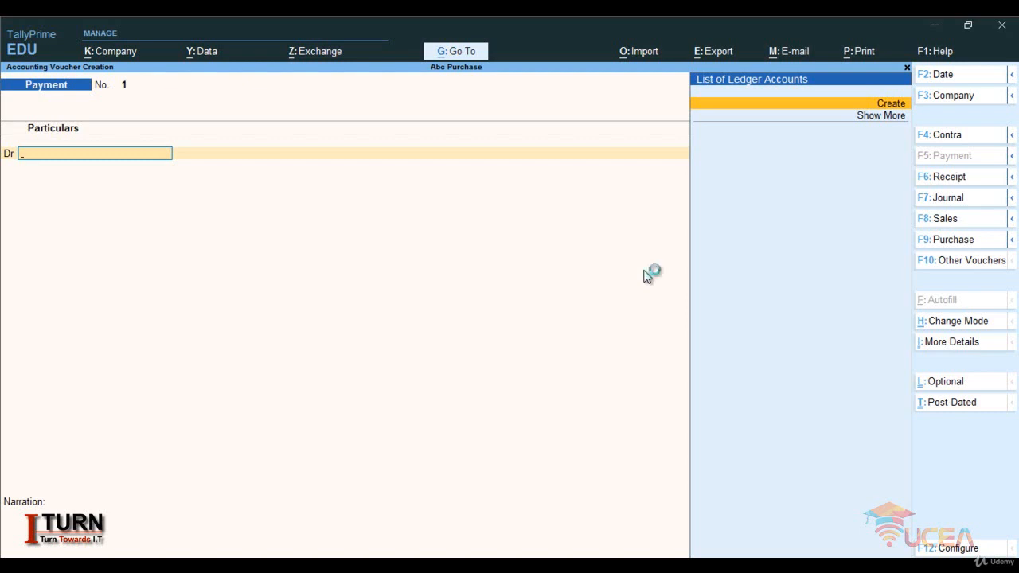
key(ctrl)
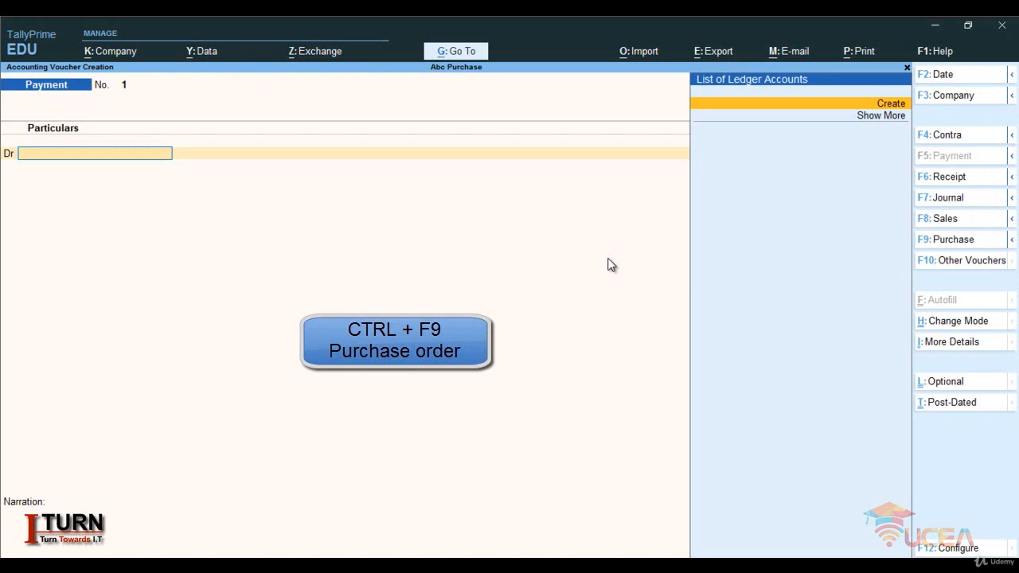
click(907, 68)
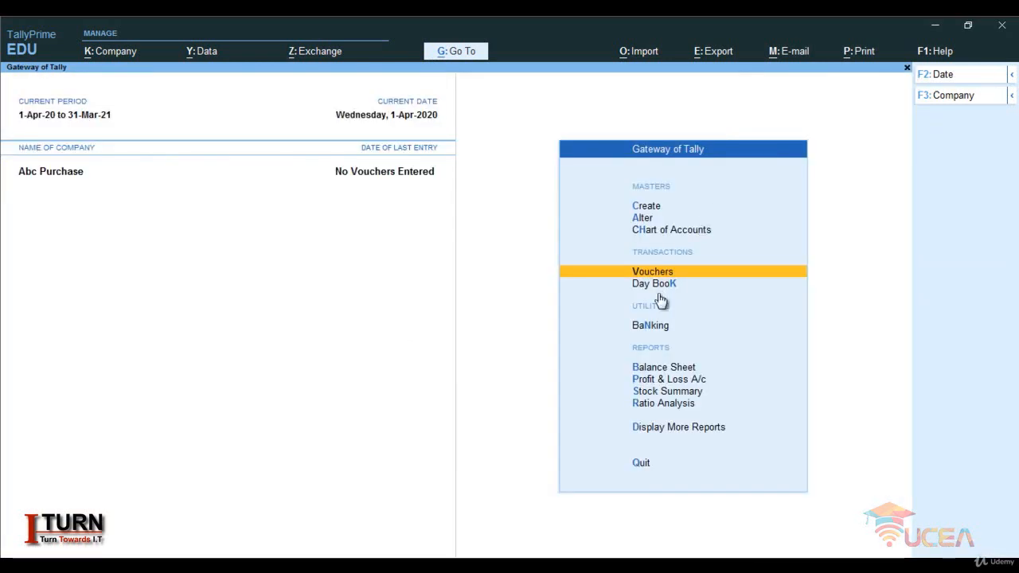
- Open voucher entry and list the other voucher types, including the inactive ones
click(647, 271)
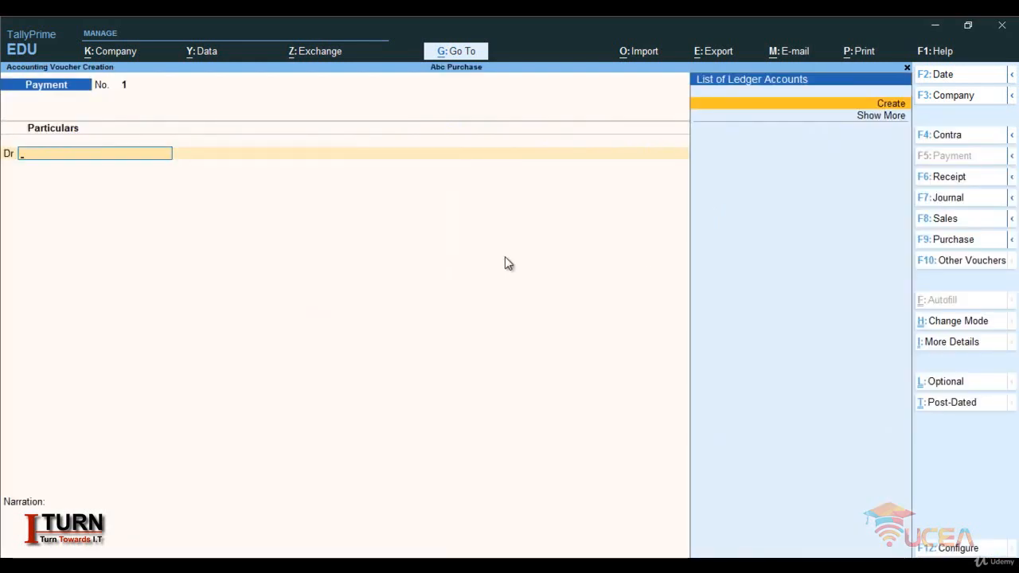
key(ctrl)
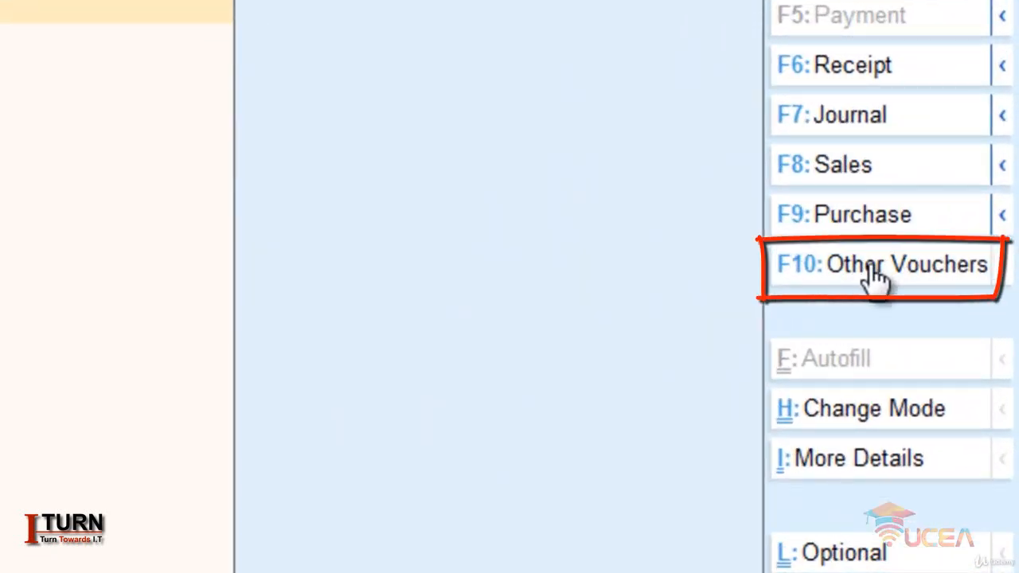
click(834, 266)
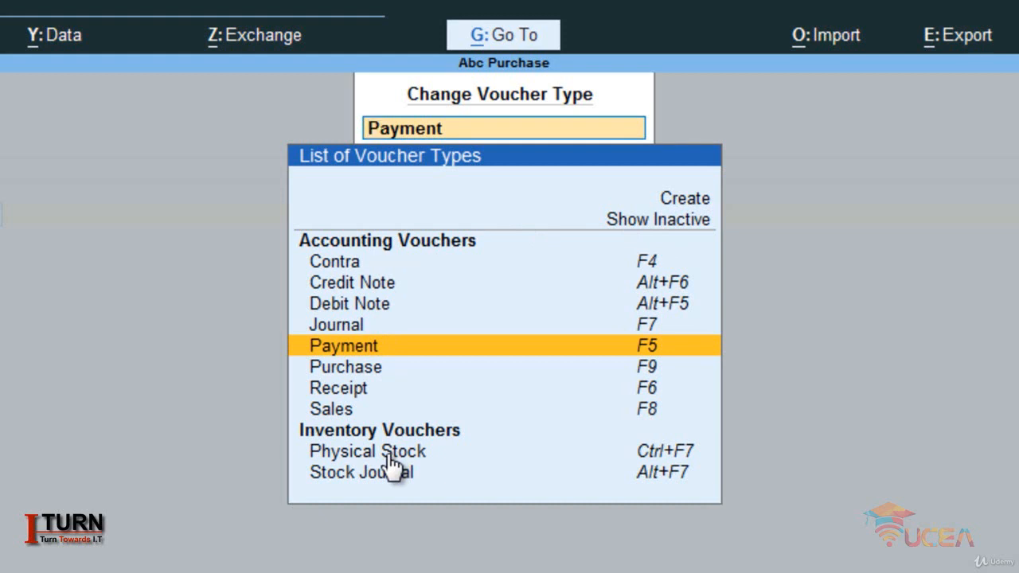
click(659, 227)
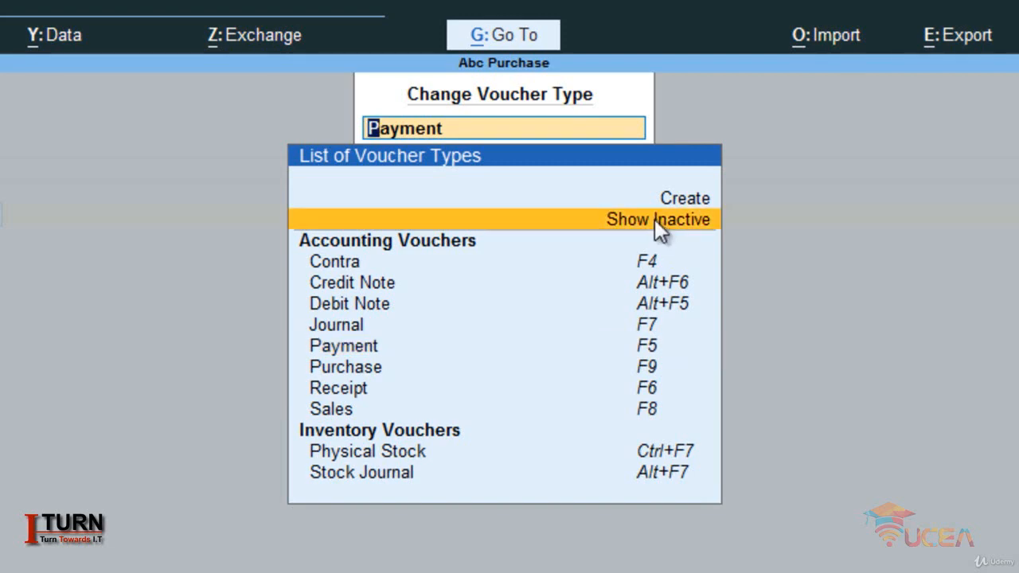
click(659, 227)
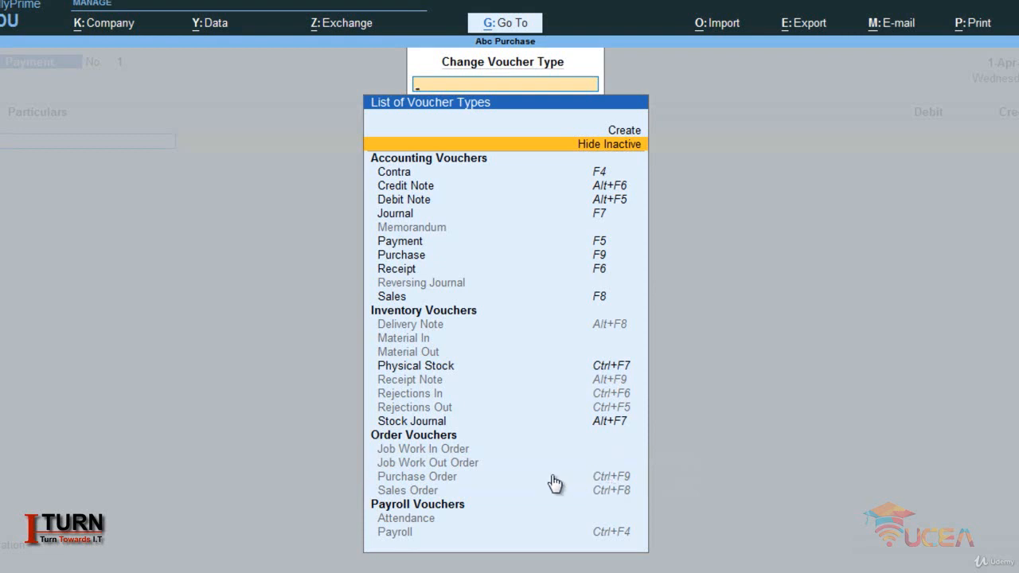
- Switch the voucher to the Purchase Order type and activate that type
click(444, 477)
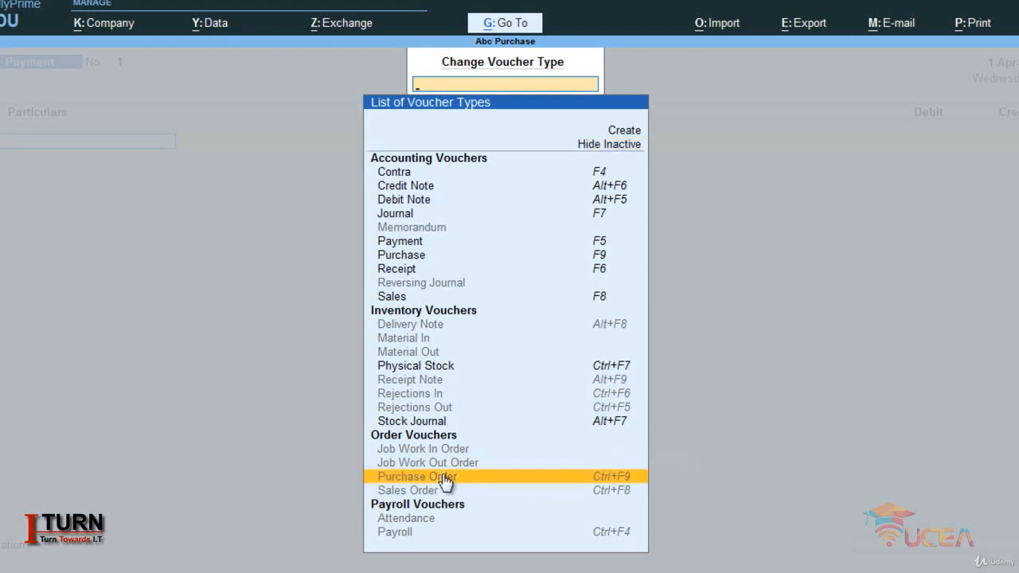
click(444, 478)
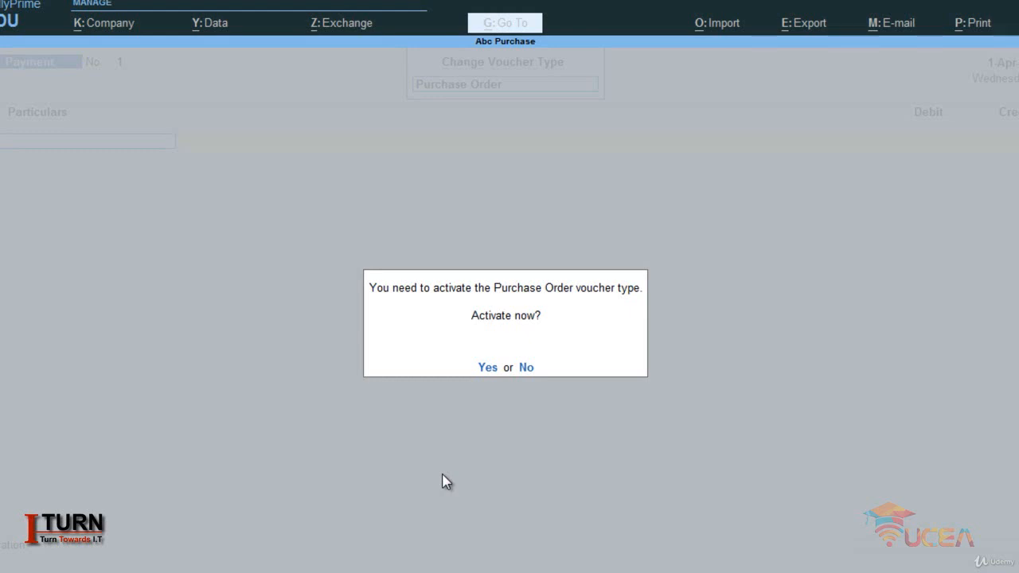
click(488, 367)
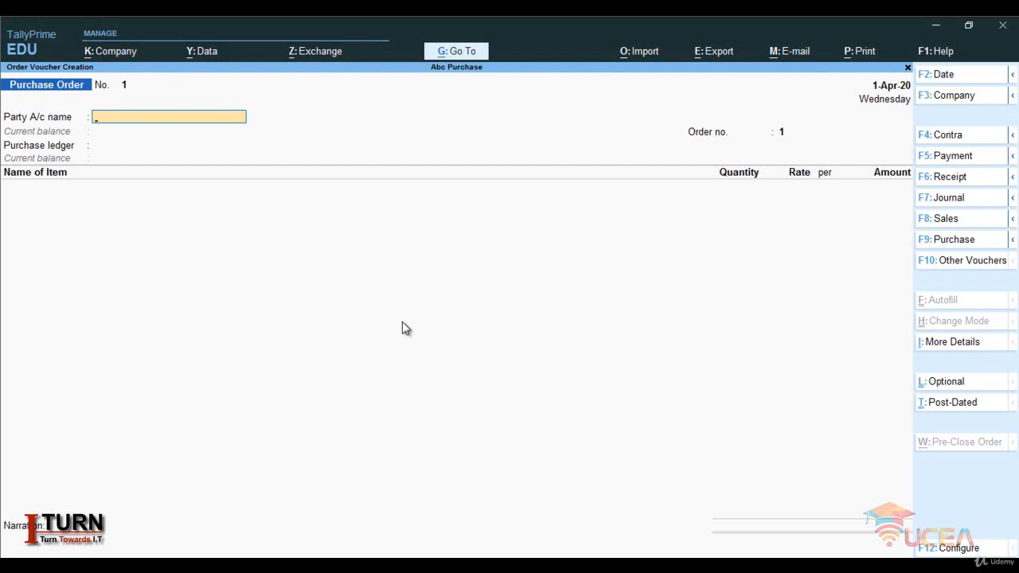
- Create a party ledger named Ram Enterprise under Sundry Creditors, keeping the default bill-by-bill, credit and mailing name settings
key(alt+c)
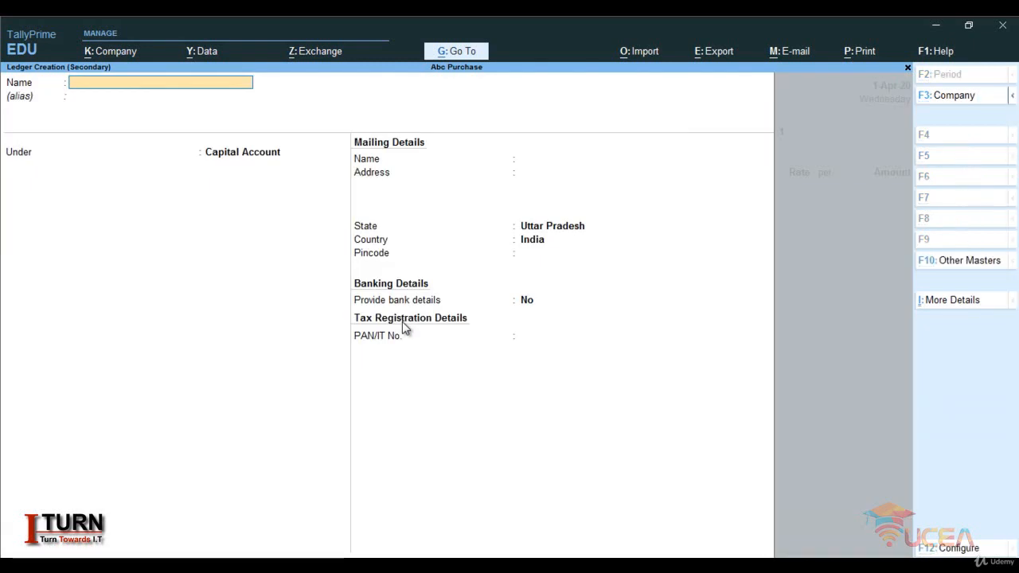
text(Ram)
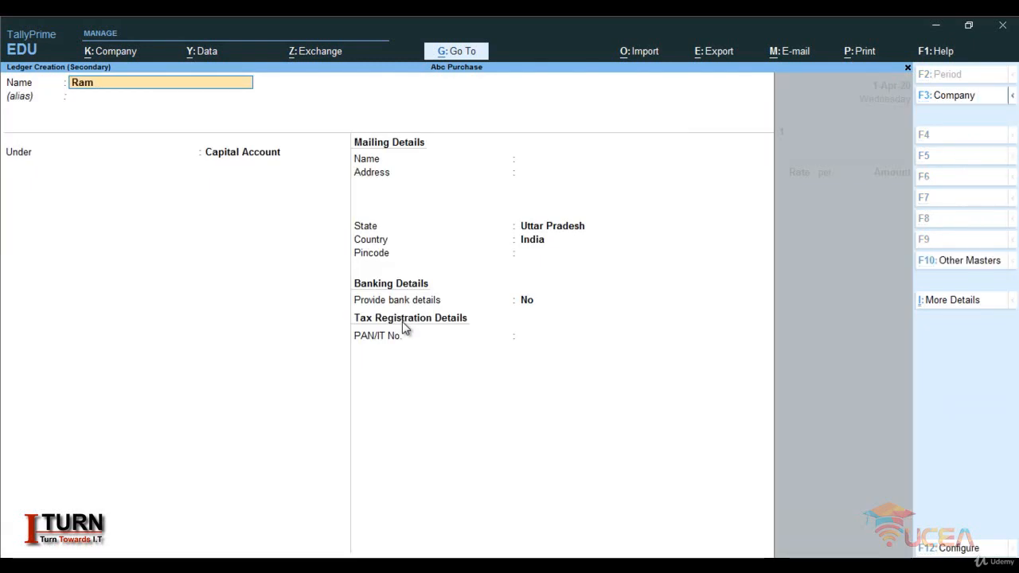
text( Enterp)
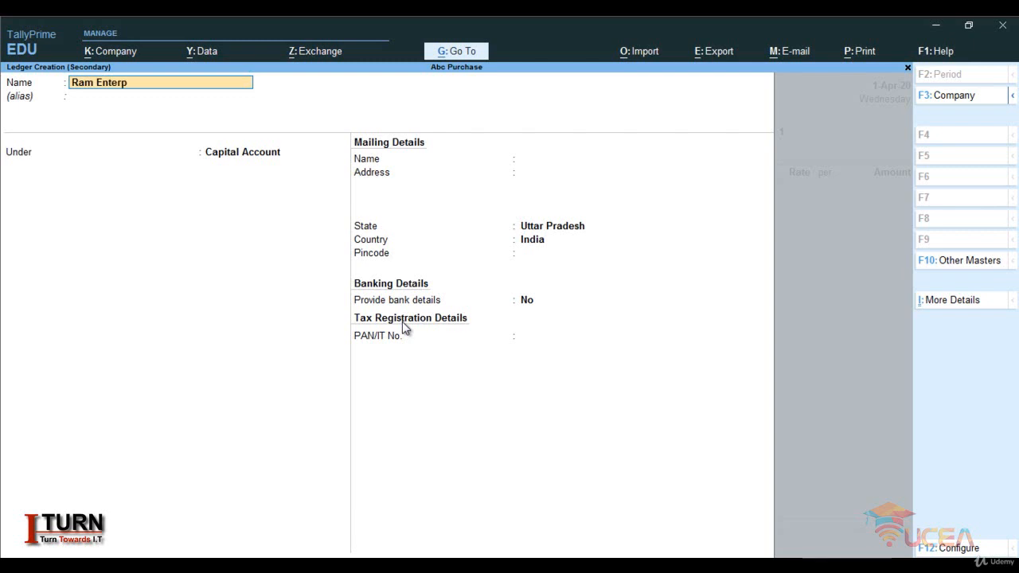
text(rise)
key(Return)
key(Return)
text(Sun)
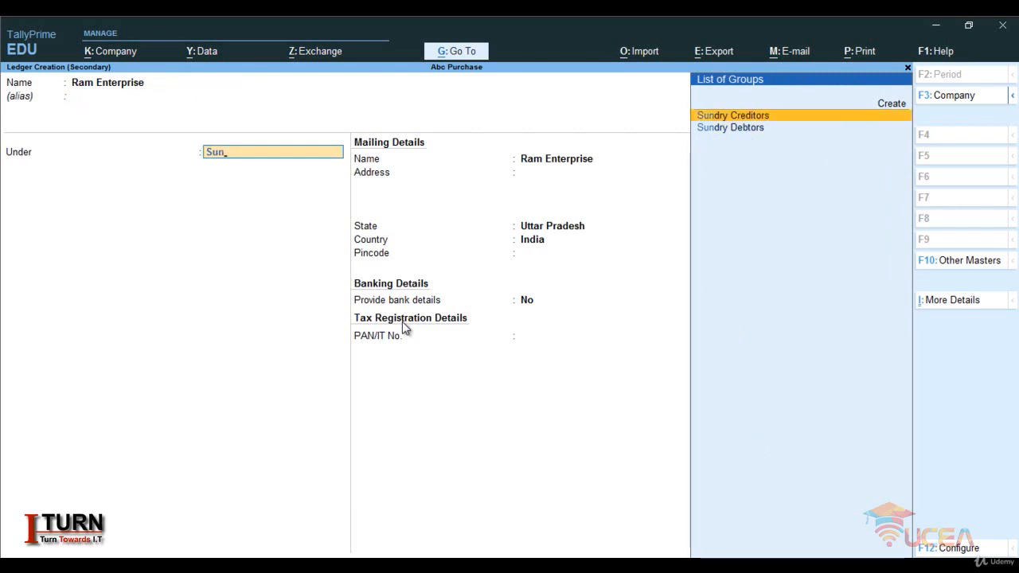
key(Return)
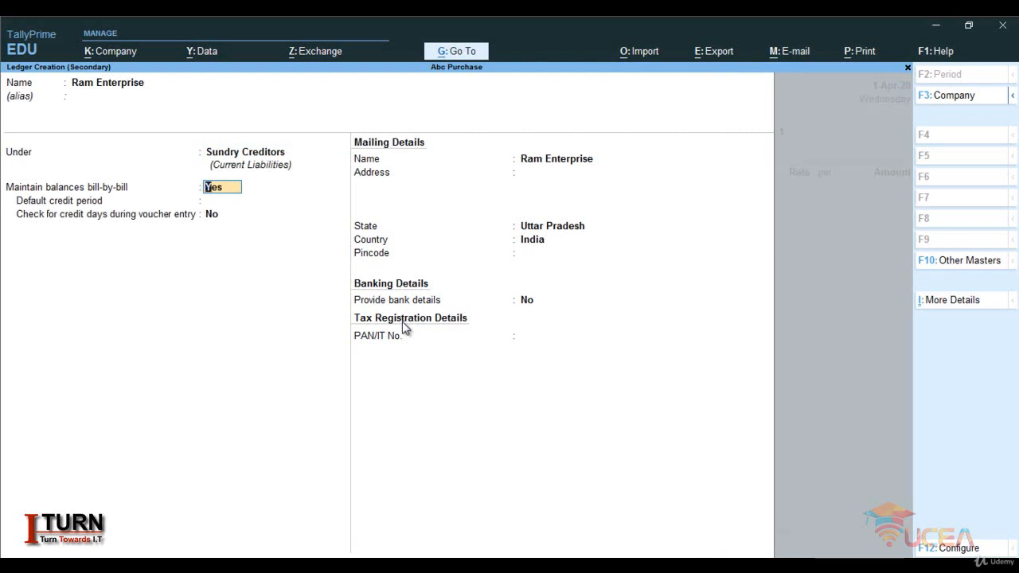
key(Return)
key(Return)
key(Return)
key(Return)
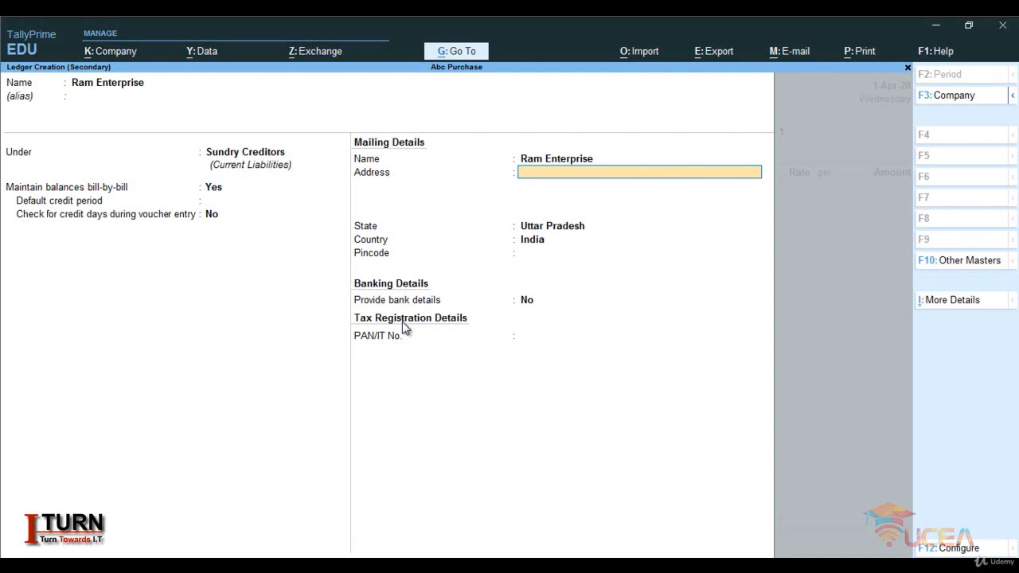
- Enter the supplier's three-line postal address in the ledger's mailing details
text(Se)
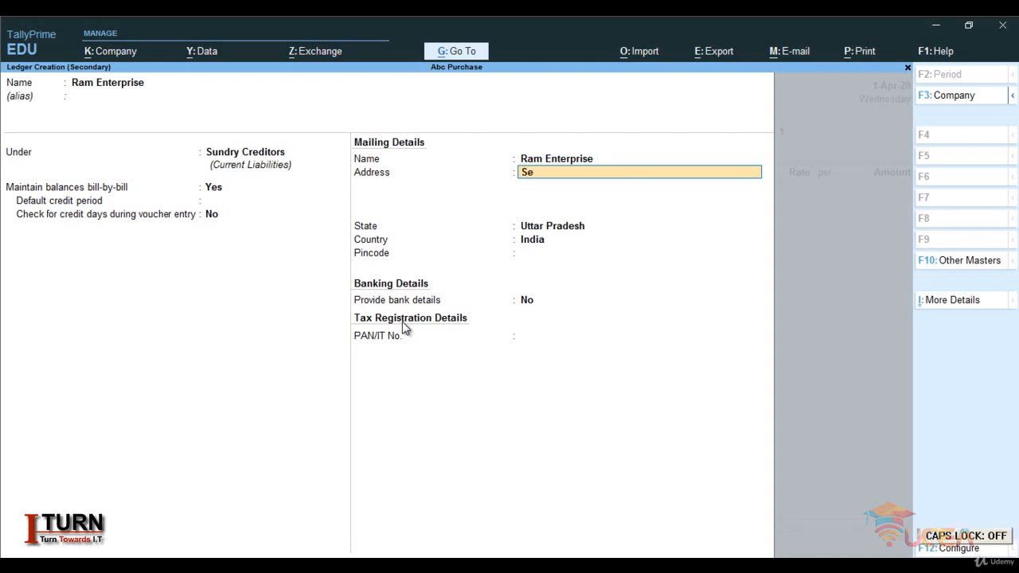
text(ctor 121)
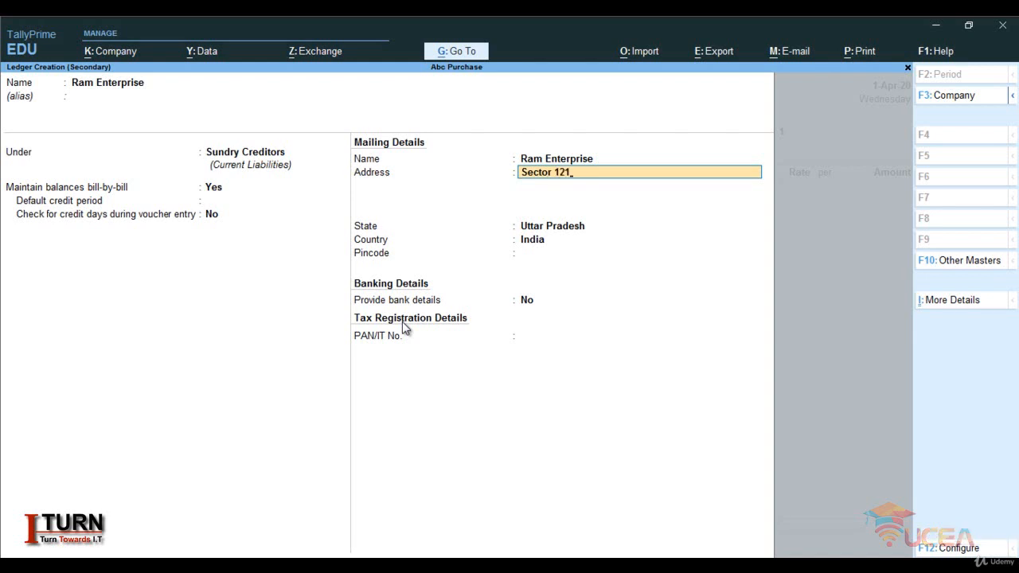
key(Return)
key(Caps_Lock)
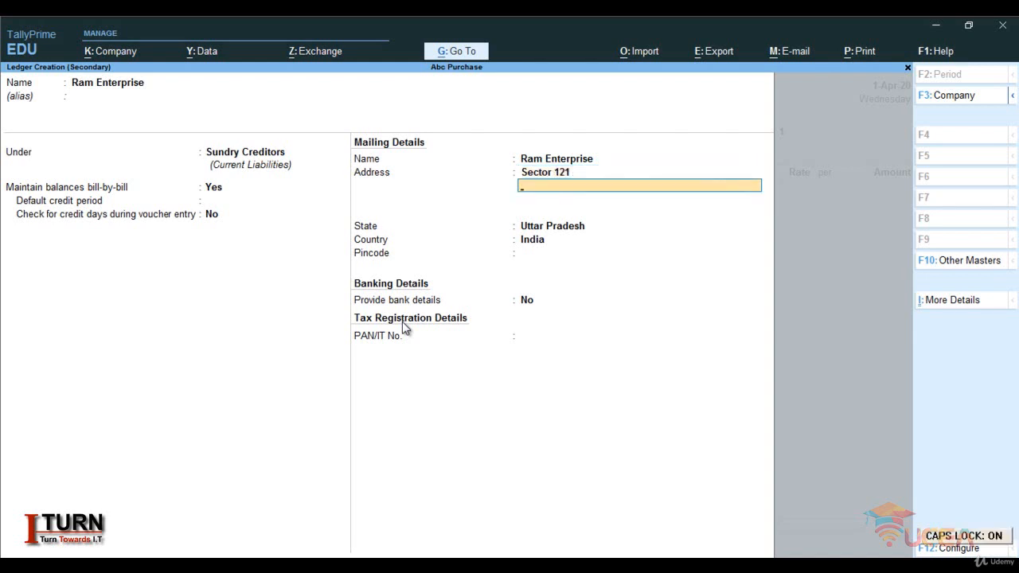
text(G)
key(Caps_Lock)
text(arhi)
key(Return)
key(Caps_Lock)
text(N)
key(Caps_Lock)
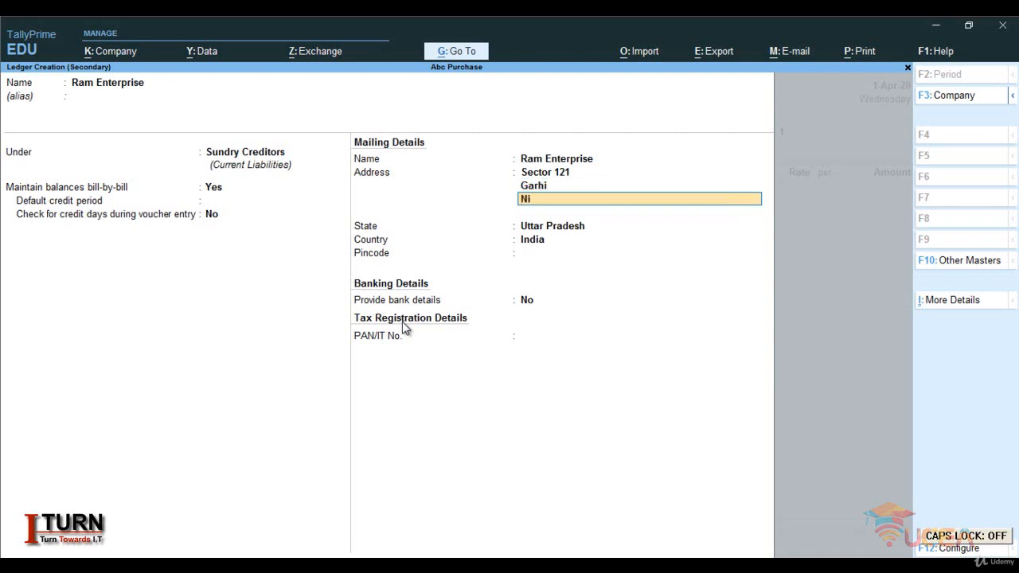
text(ida)
key(BackSpace)
key(BackSpace)
key(BackSpace)
text(oida)
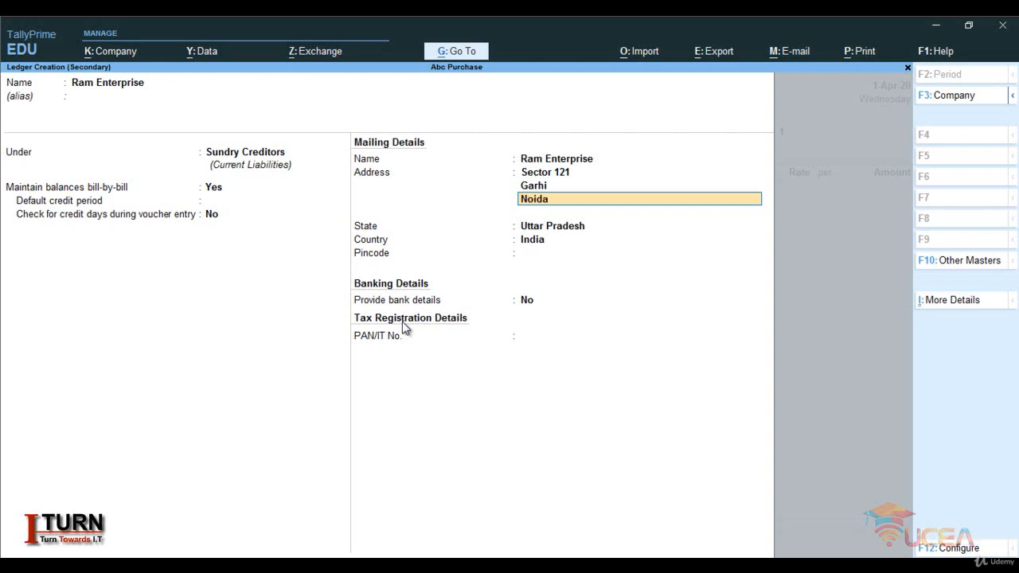
- Keep Uttar Pradesh and India, enter the supplier's pincode, and save the ledger without bank details or a PAN
key(Return)
key(Return)
key(Return)
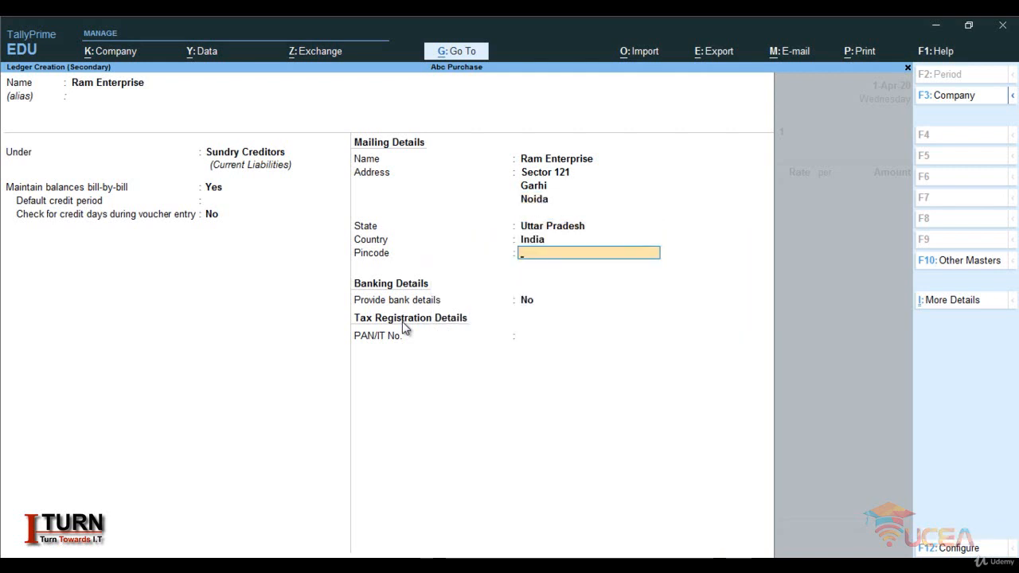
text(201303)
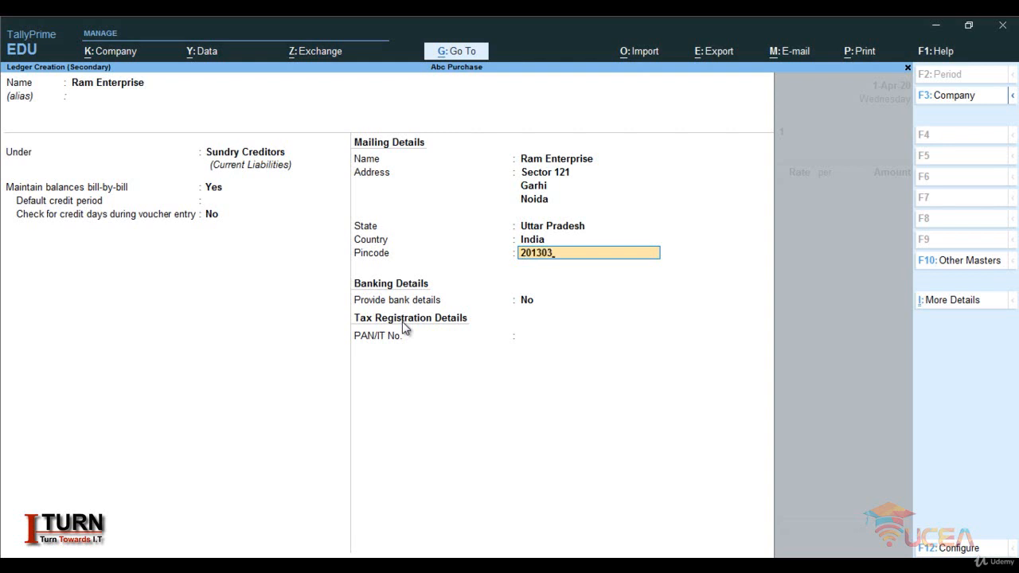
key(Return)
key(Return)
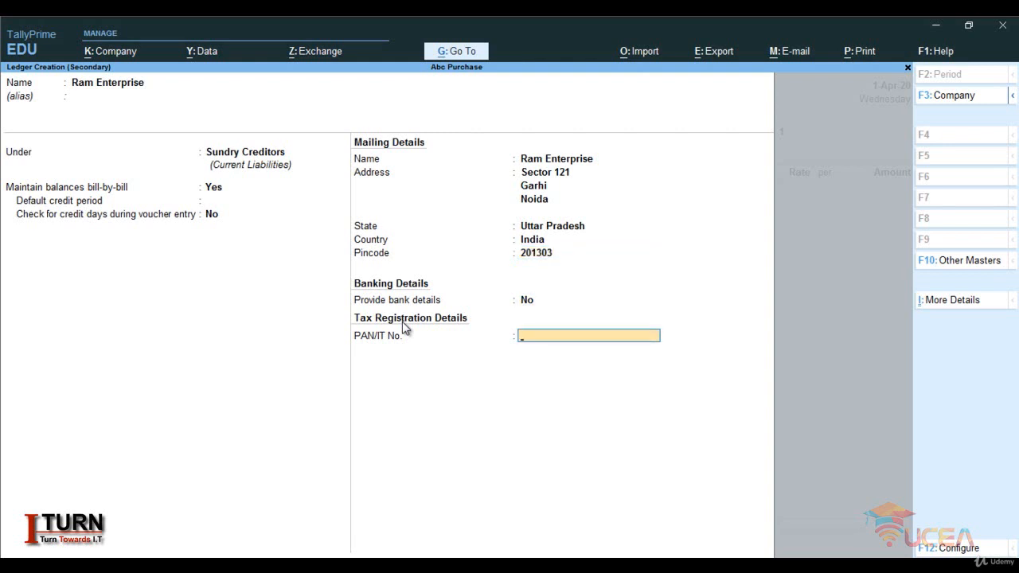
key(Return)
key(Return)
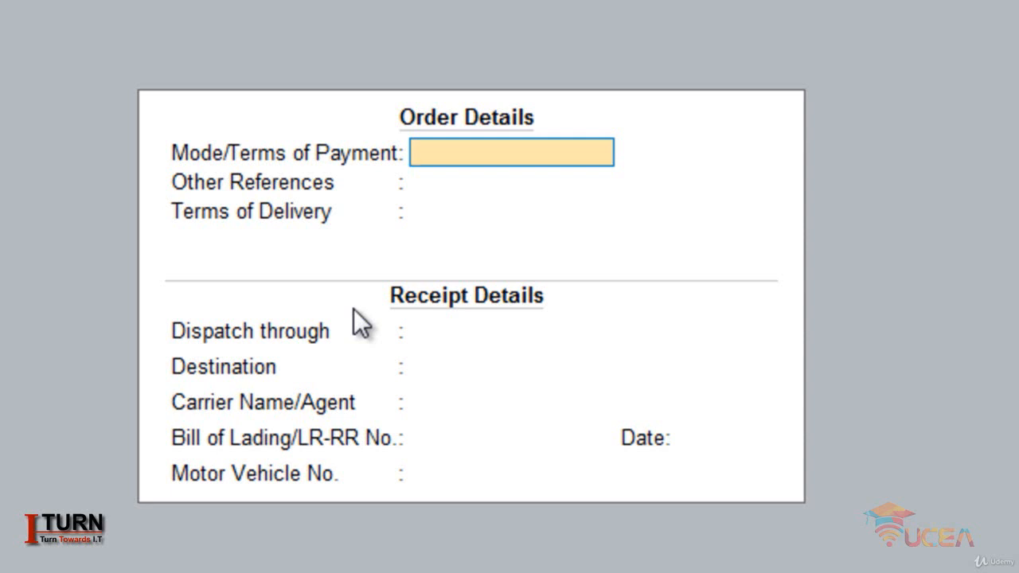
- Set the order's payment mode to Cash, other references to Bank and terms of delivery to 10, leaving the receipt details blank
text(Cash)
key(Return)
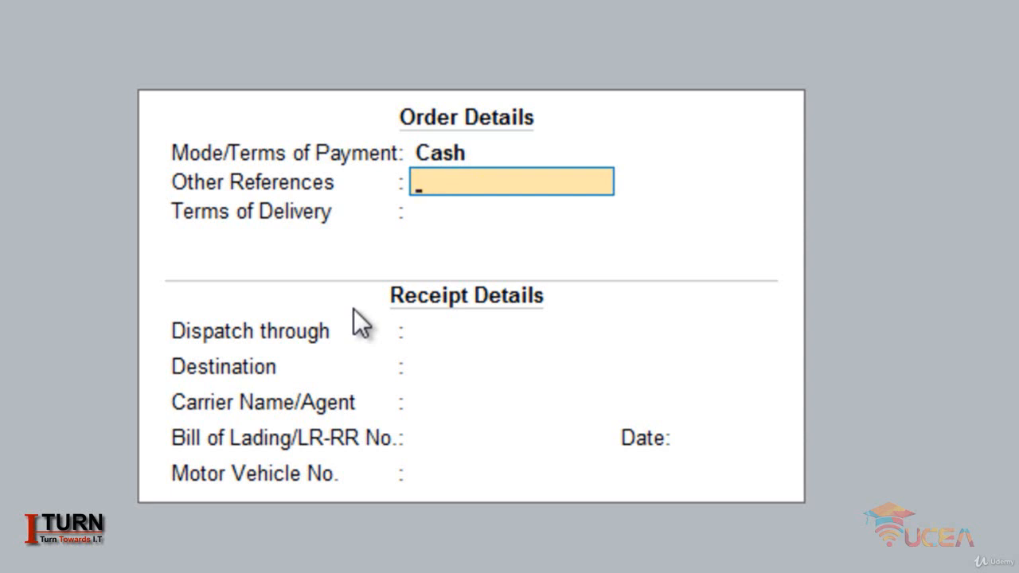
text(Bank)
key(Return)
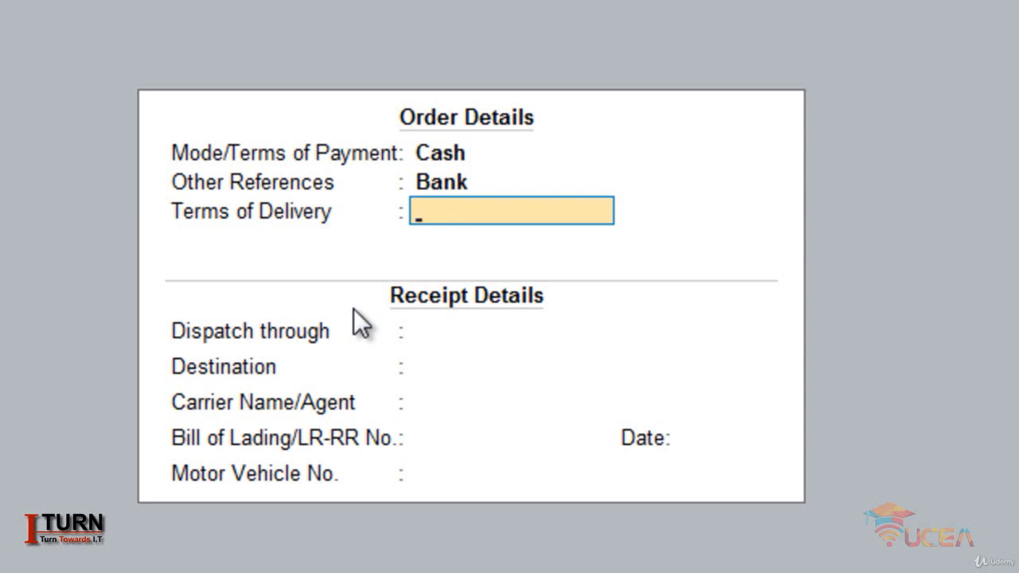
text(10)
key(Return)
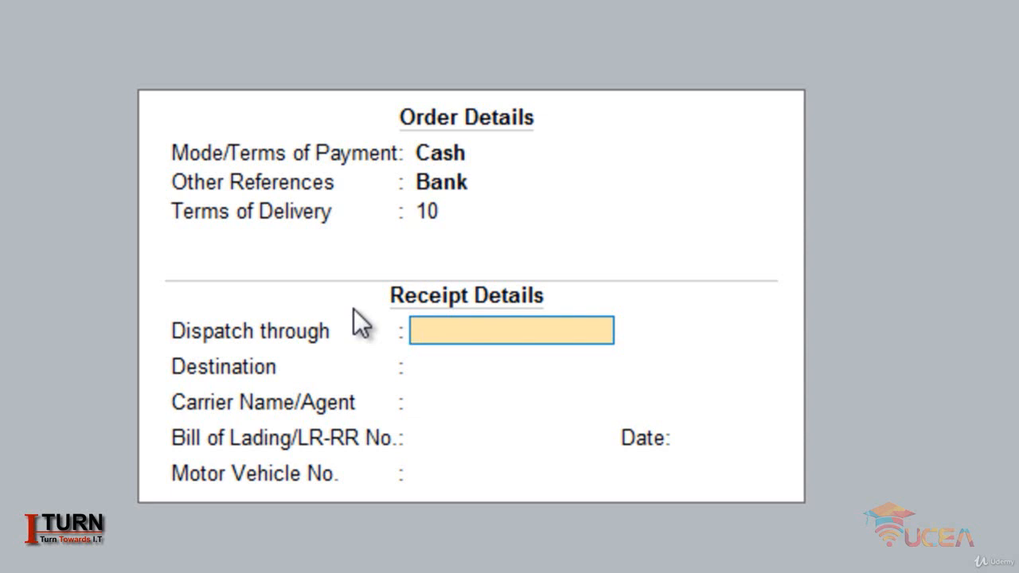
key(Return)
key(Return)
key(Return)
key(Return)
key(Return)
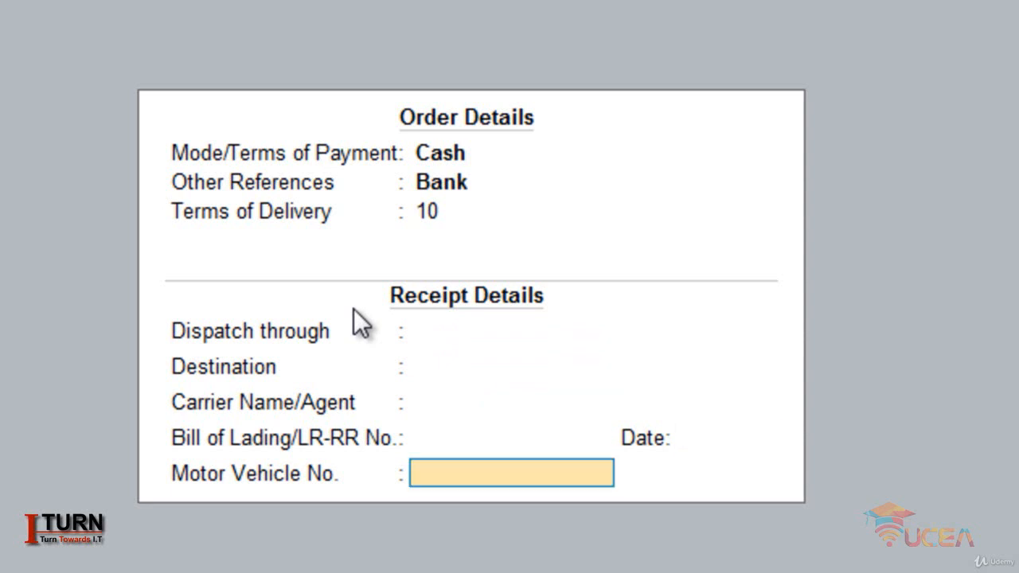
key(Return)
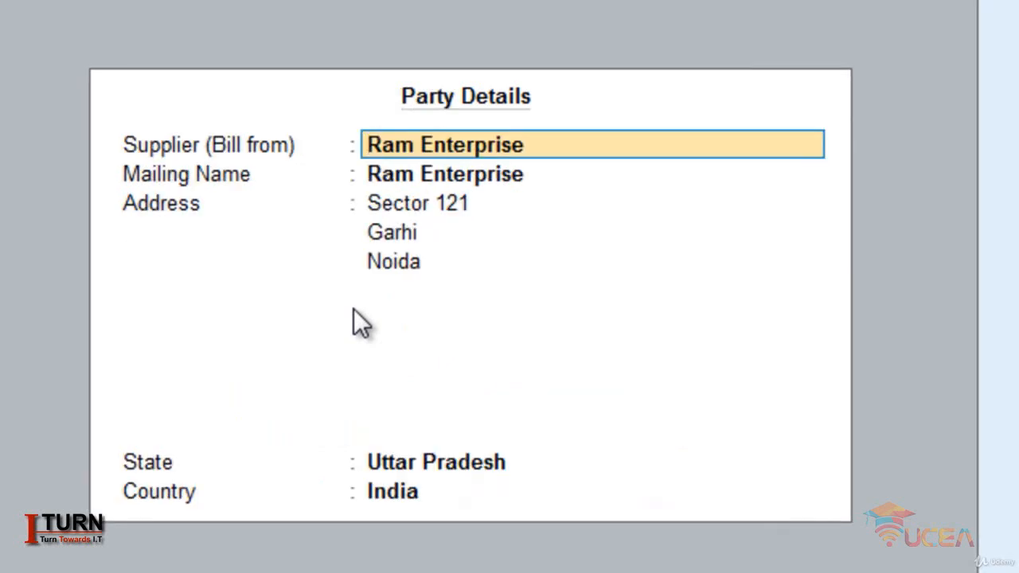
- Accept the party details filled in for the supplier Ram Enterprise without changes
key(Return)
key(Return)
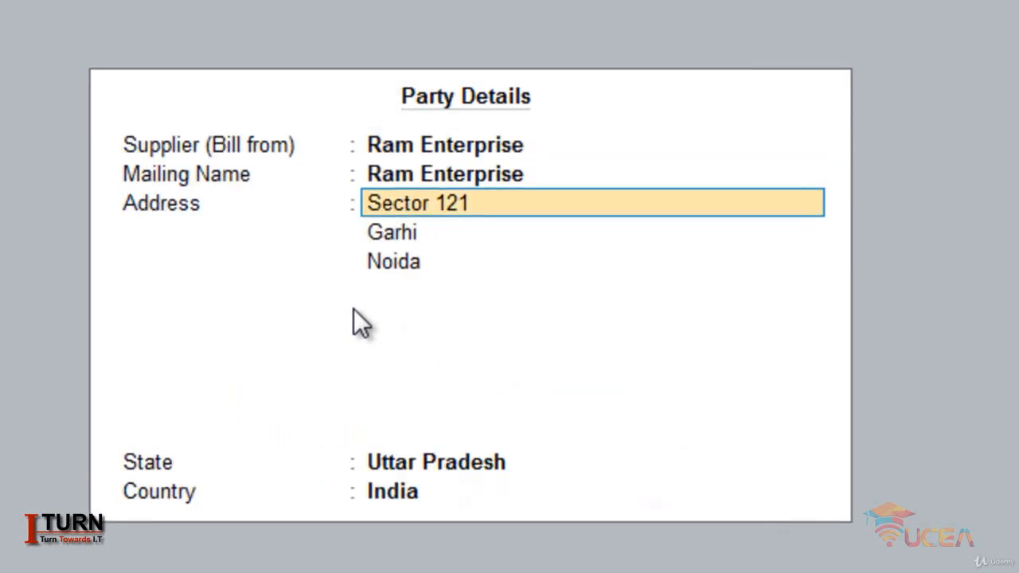
key(Return)
key(Return)
key(Return)
key(Return)
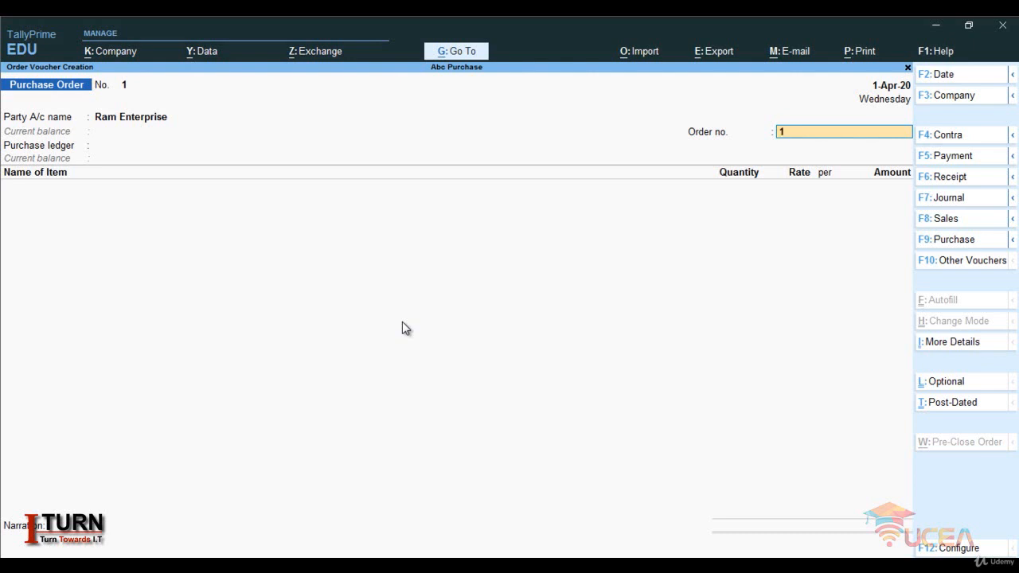
- Enter the supplier's order number on the purchase order in capital letters
text(r)
key(Caps_Lock)
text(R)
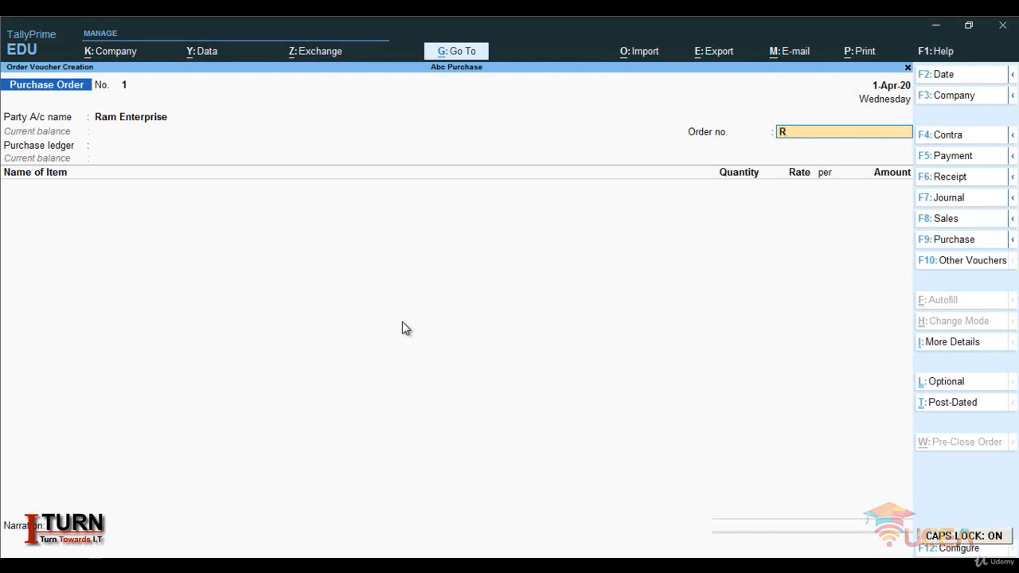
text(MO1)
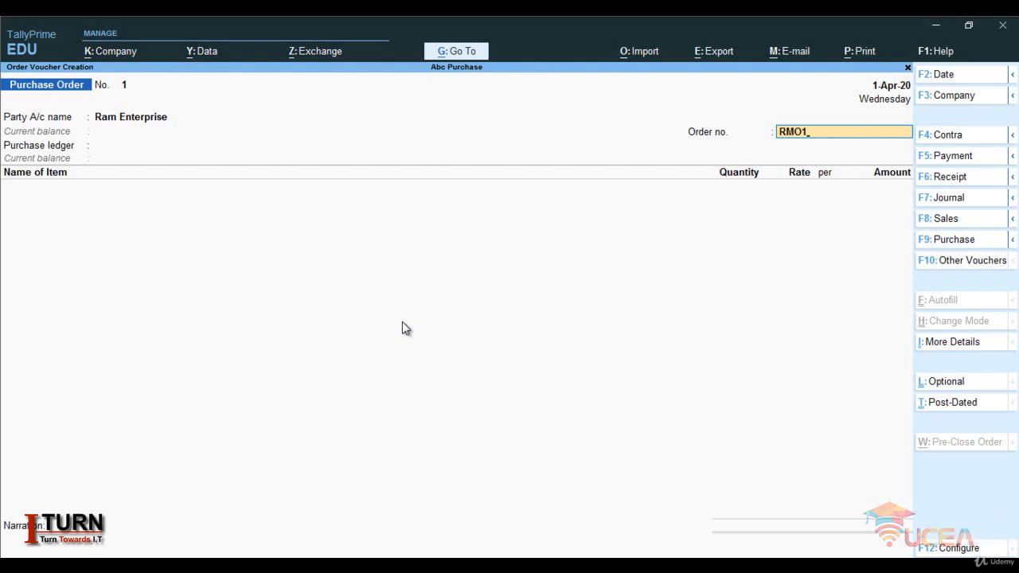
key(Caps_Lock)
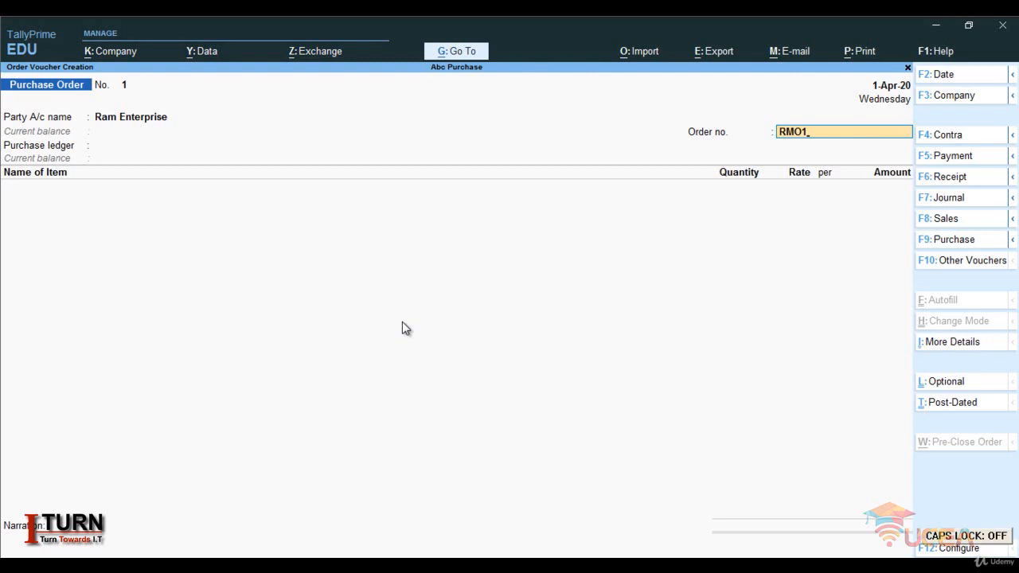
key(Return)
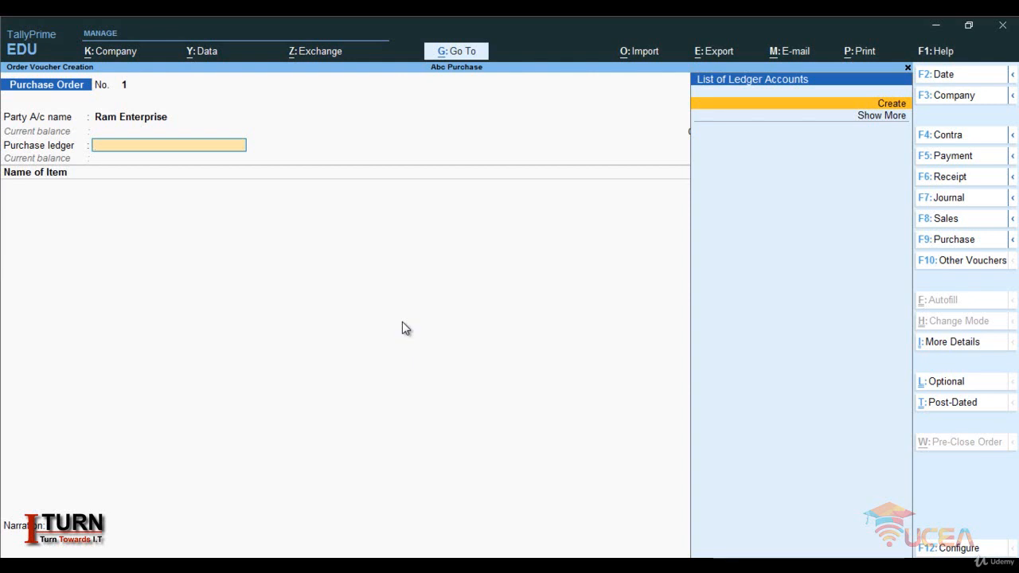
- Create and save a Purchase ledger under Purchase Accounts, with ledger type Not Applicable and no bank details, as the order's purchase ledger
key(alt+c)
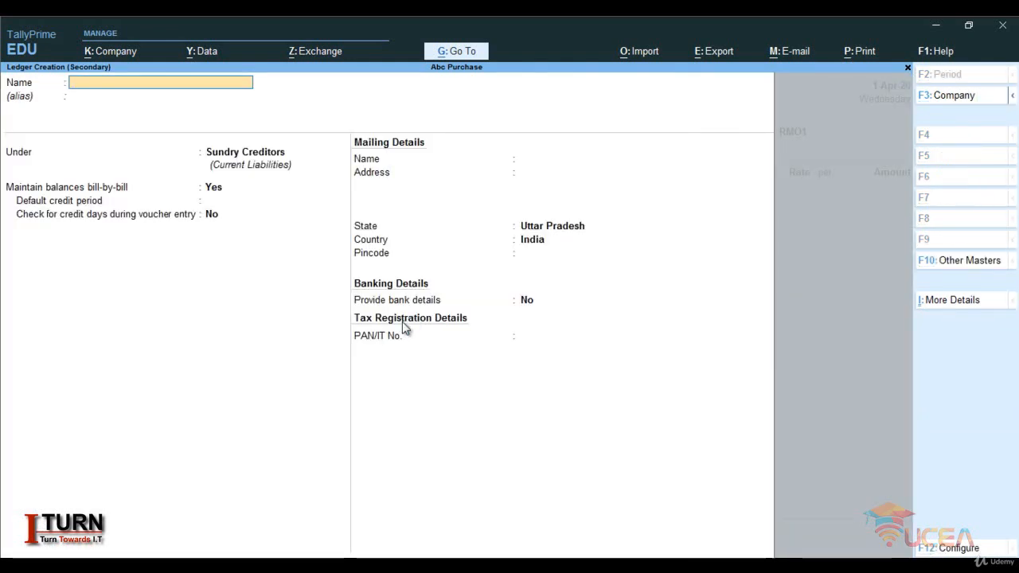
text(Purchase)
key(Return)
key(Return)
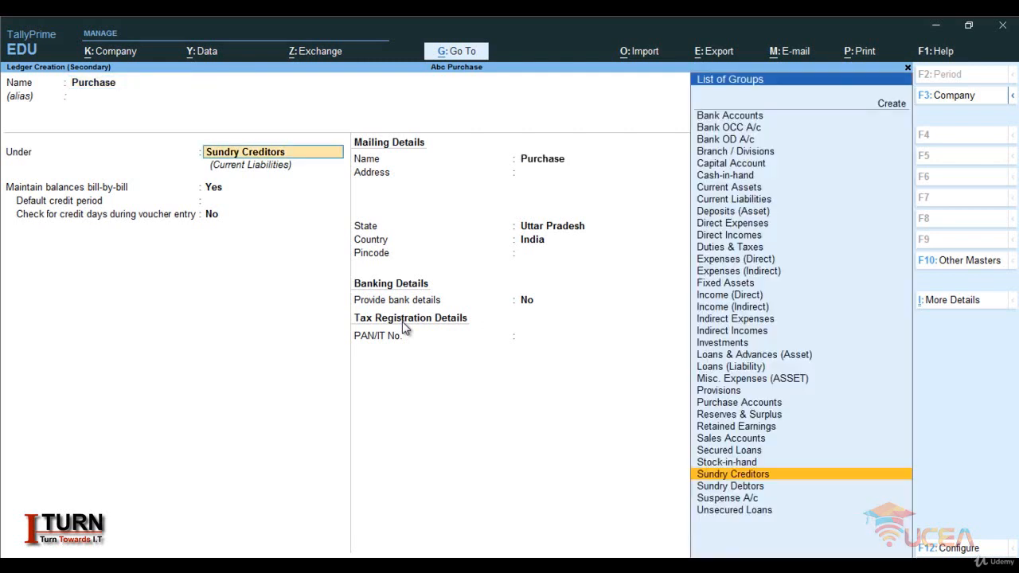
text(Pu)
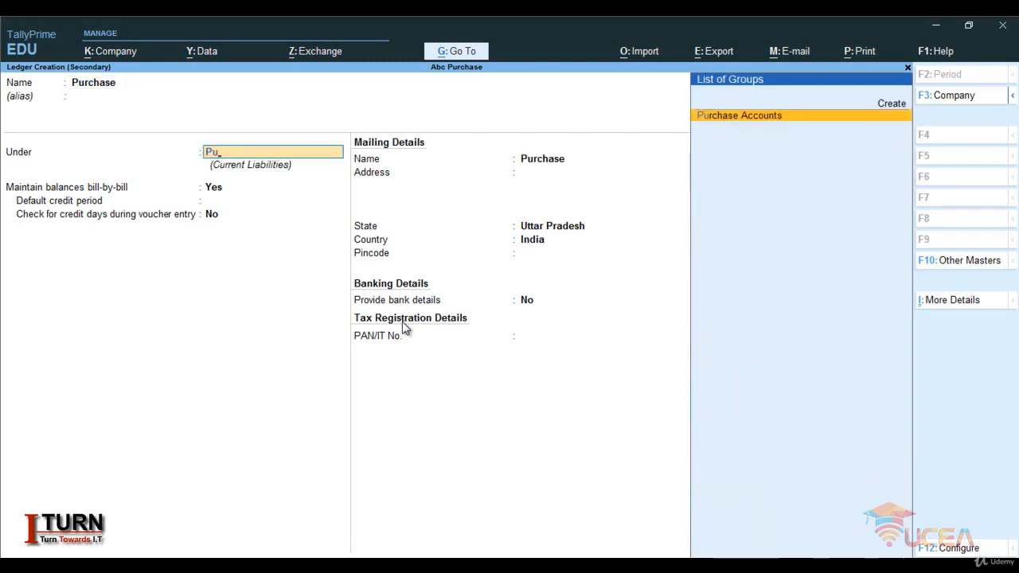
key(Return)
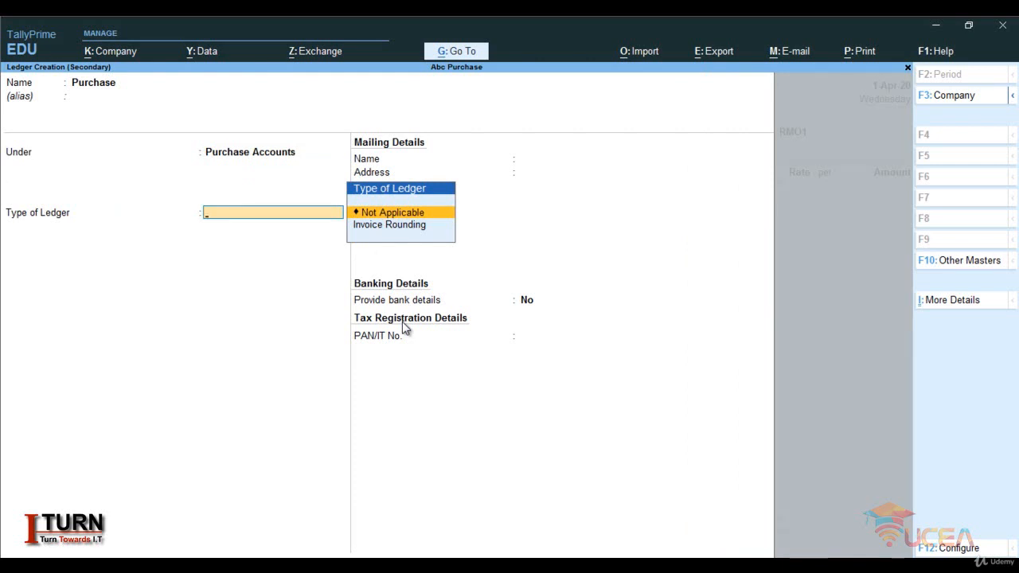
key(Return)
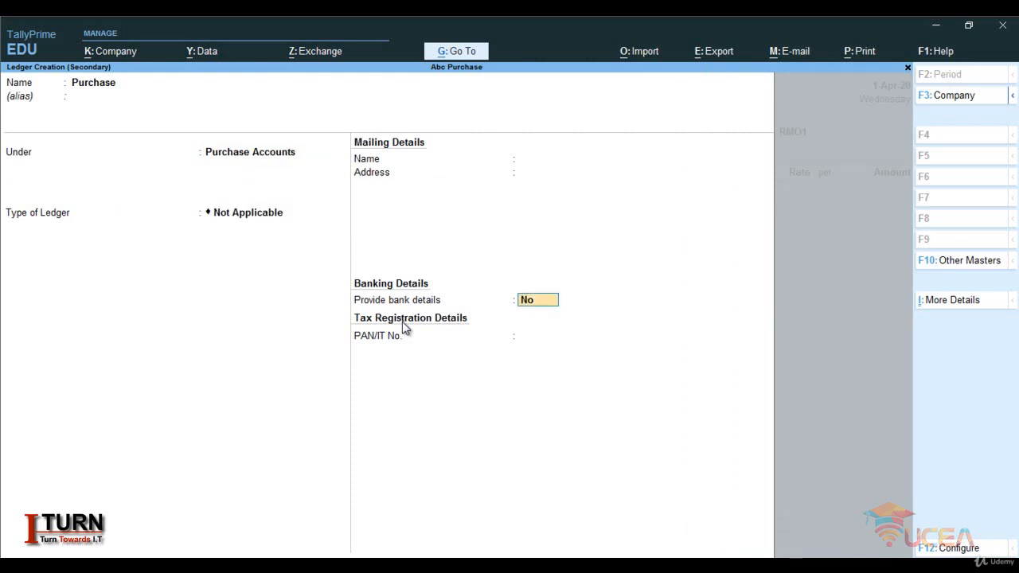
key(Return)
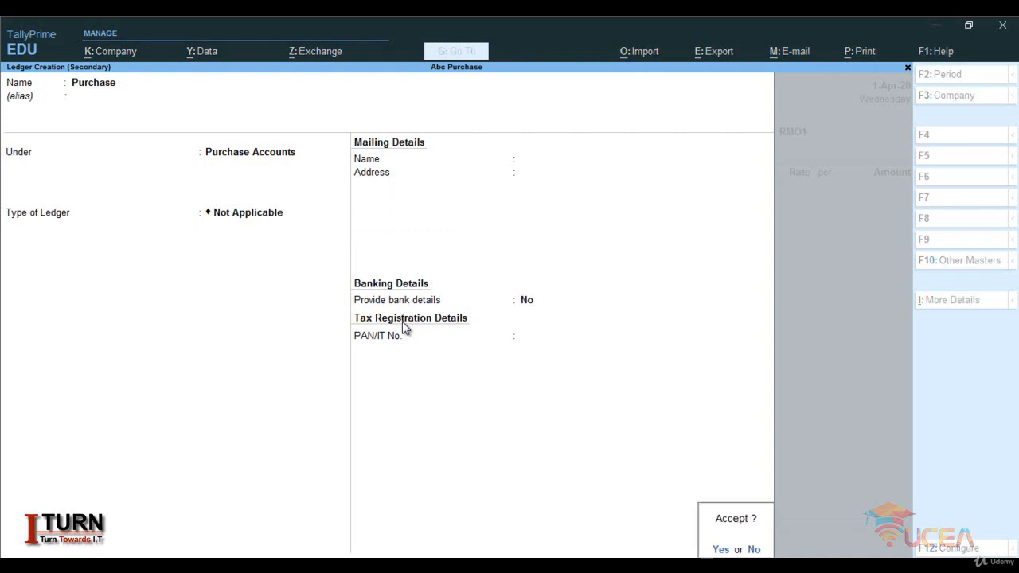
key(Return)
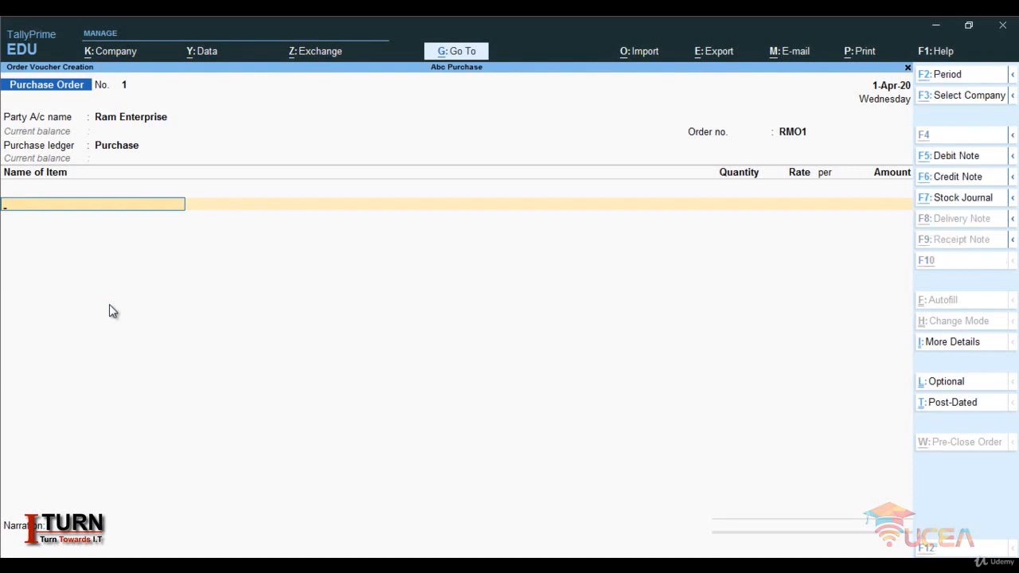
- Start a new stock item named Shirt from the order's item line and keep it under Primary
key(alt+c)
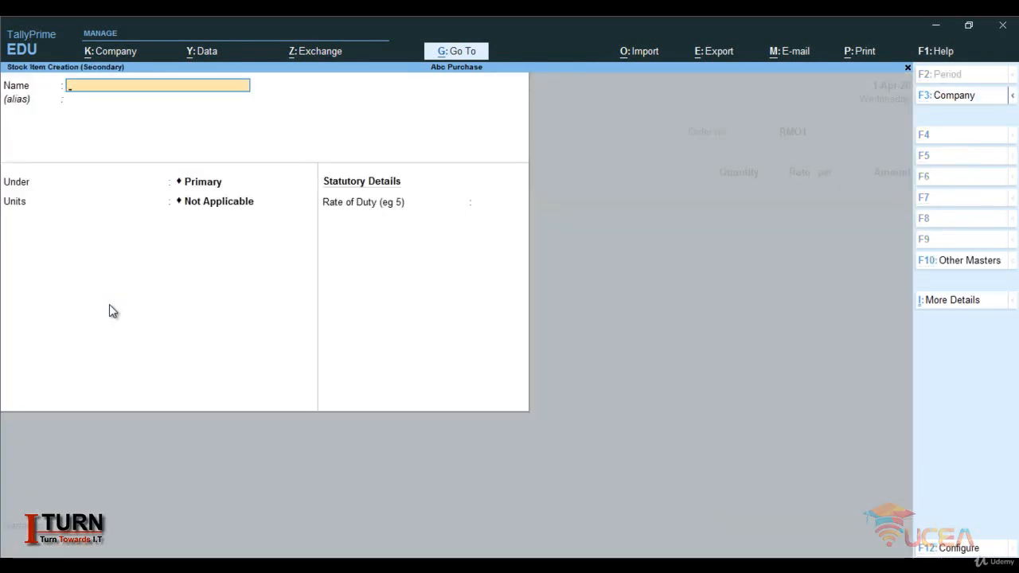
text(Shirt)
key(Return)
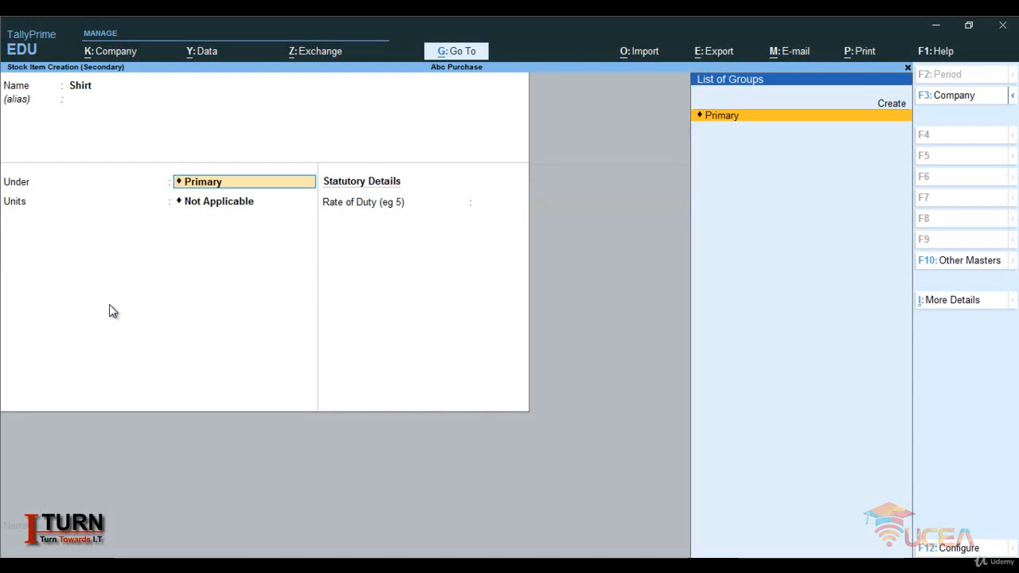
key(Return)
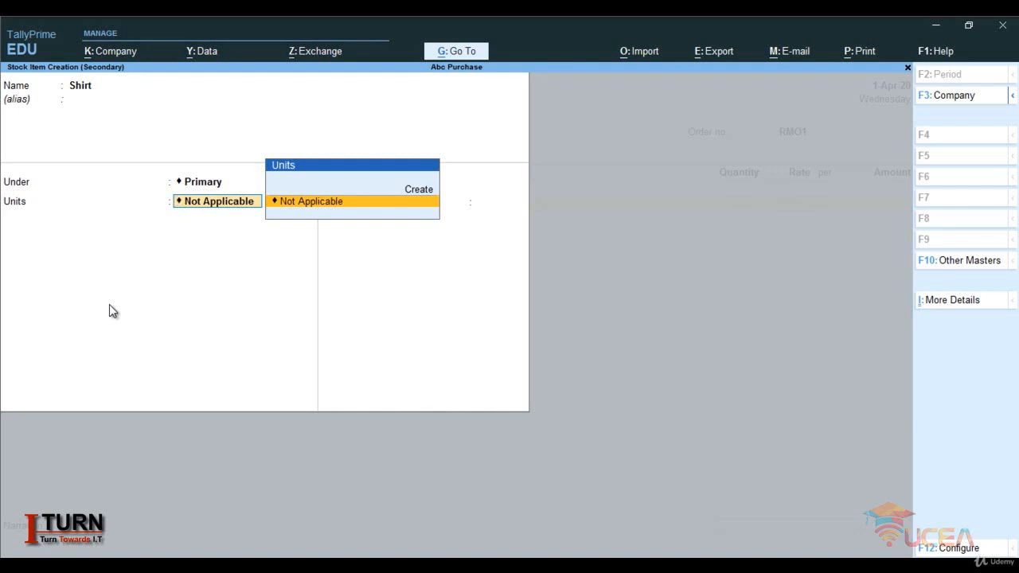
- Create the simple unit pcs (Pieces) with 0 decimal places for Shirt, and save the item without a rate of duty
key(alt+c)
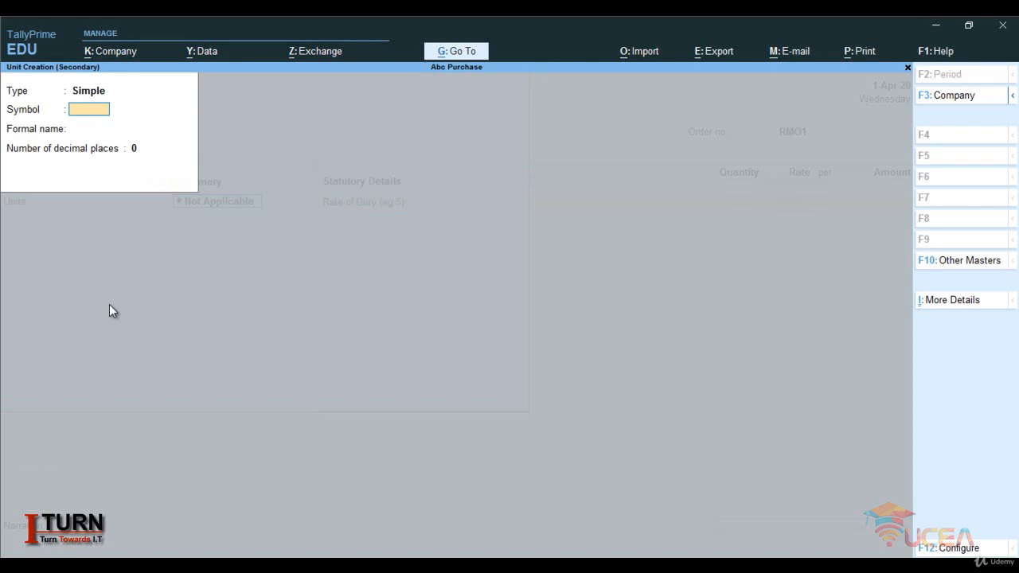
text(pcs)
key(Return)
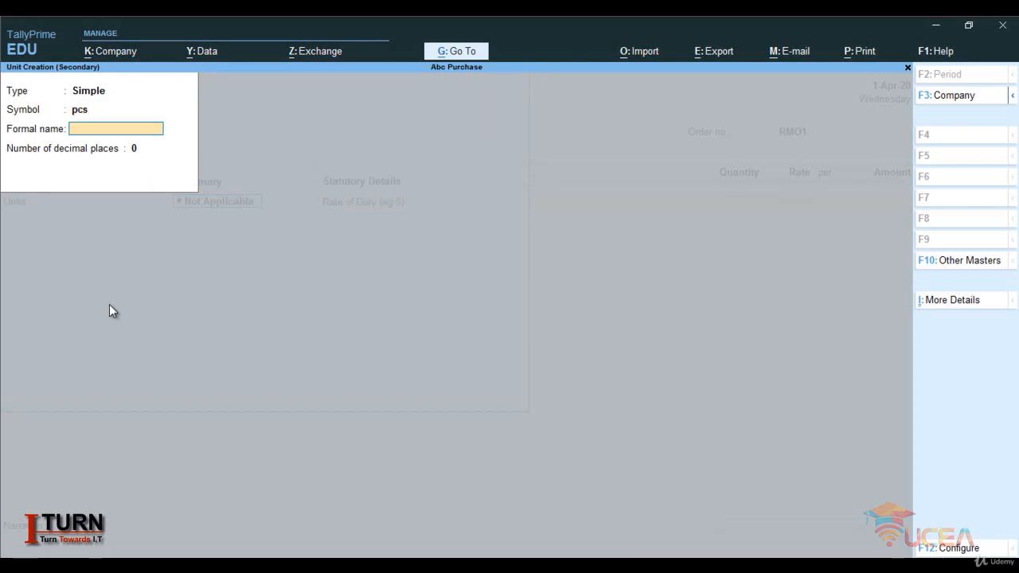
text(Pieces)
key(Return)
key(Return)
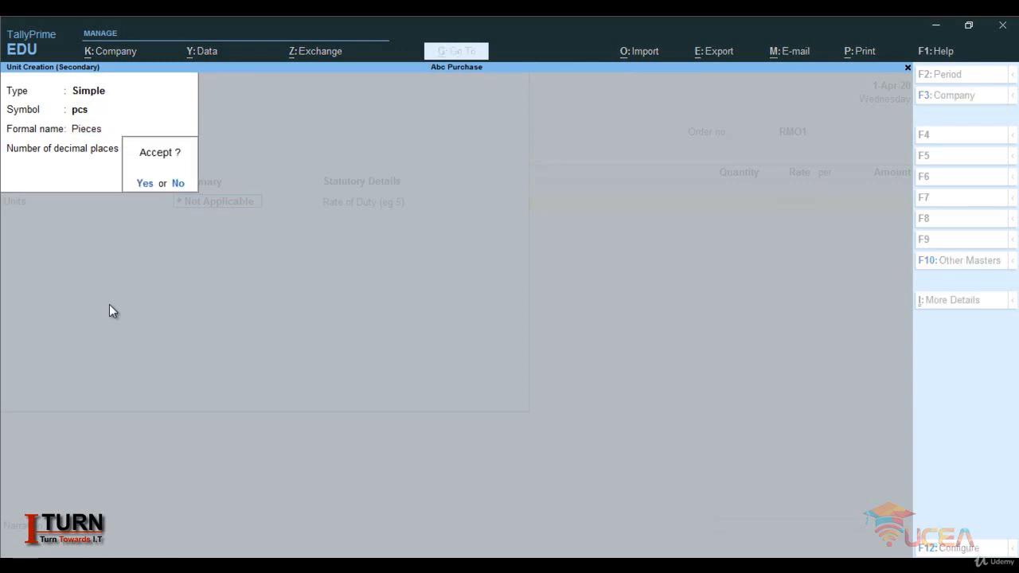
key(Return)
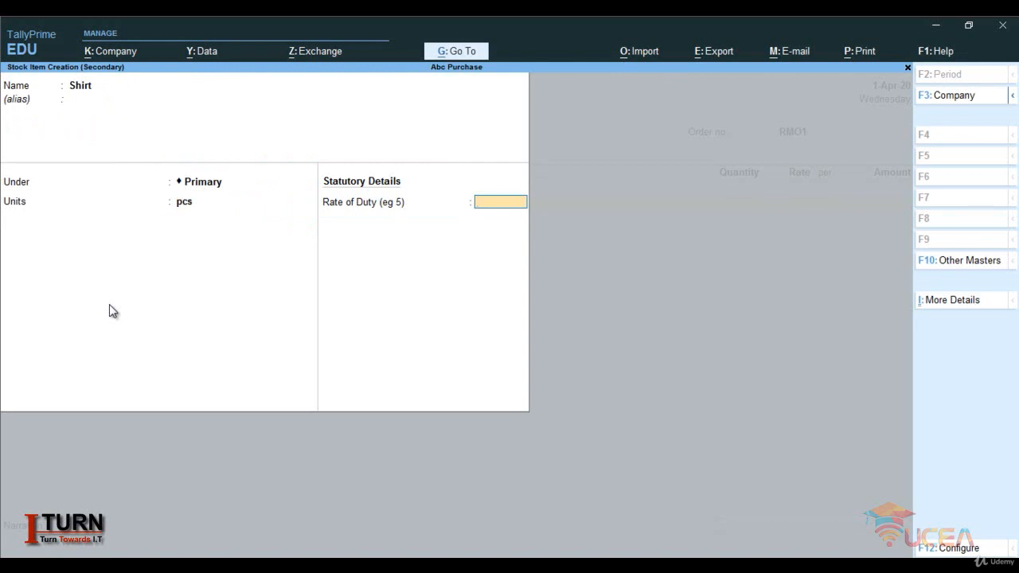
key(Return)
key(Return)
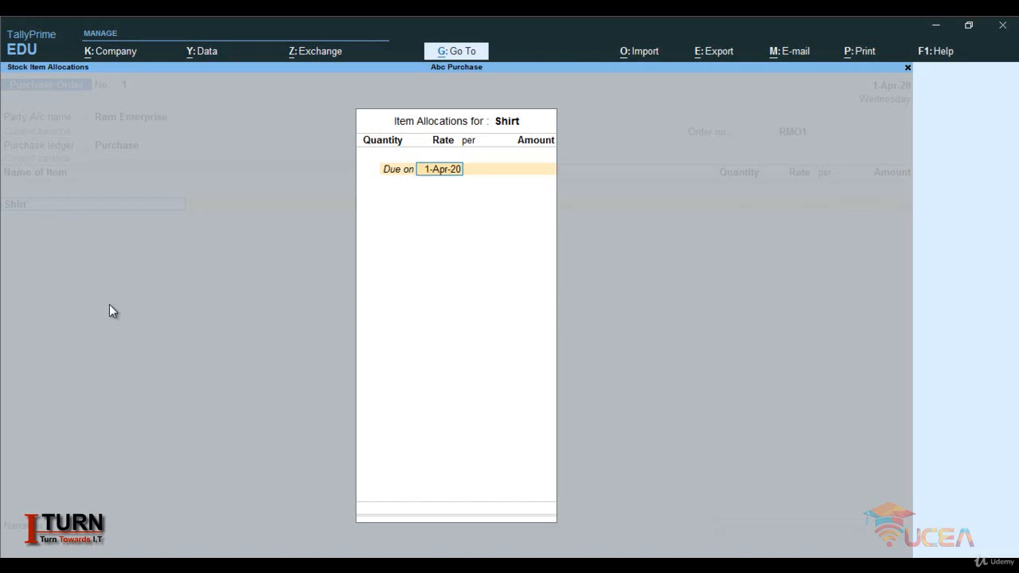
- Order 1,200 pcs of Shirt at a rate of 500 per pcs, due on 1-Apr-20
key(Return)
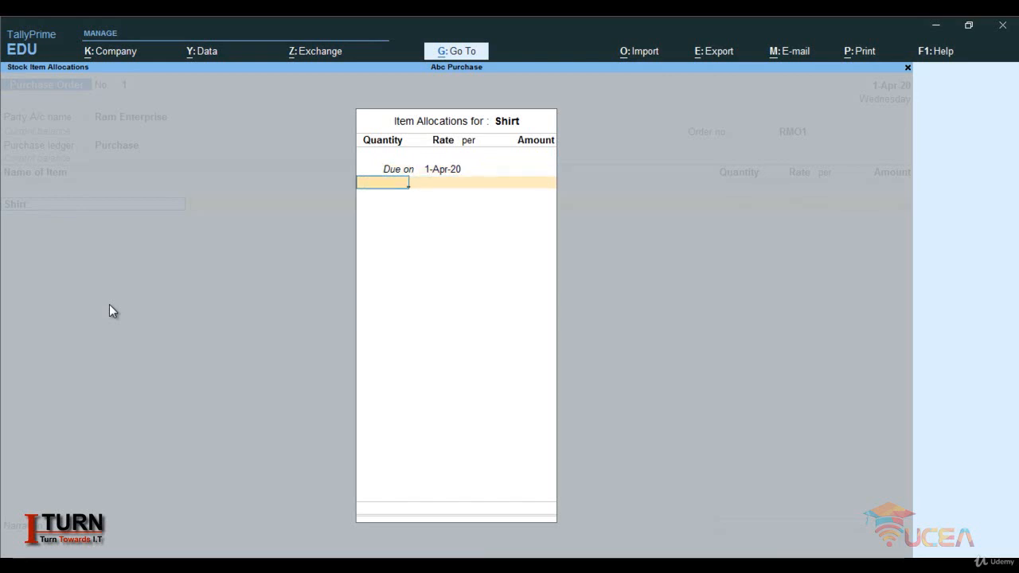
text(1200)
key(Return)
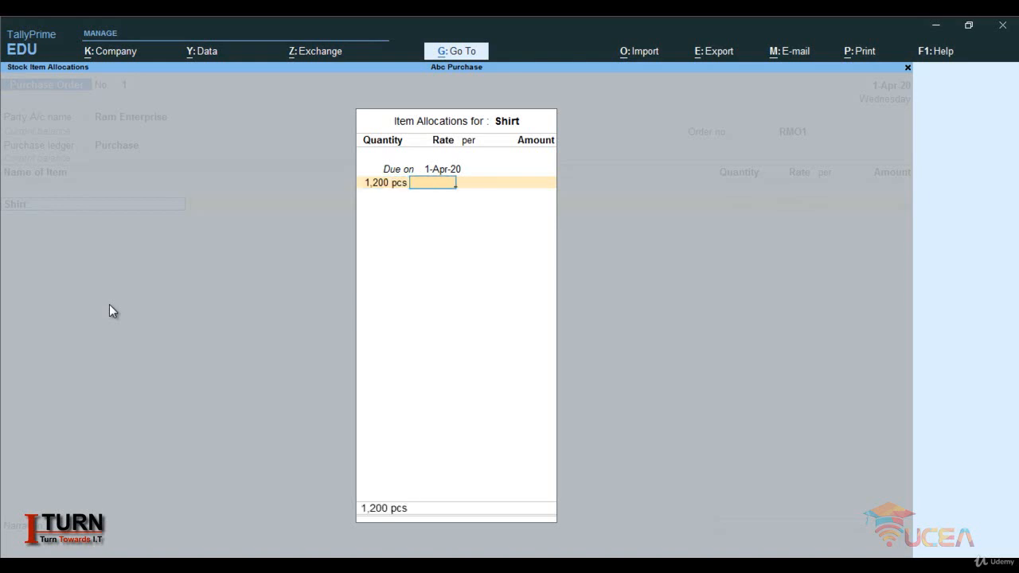
text(500)
key(Return)
key(Return)
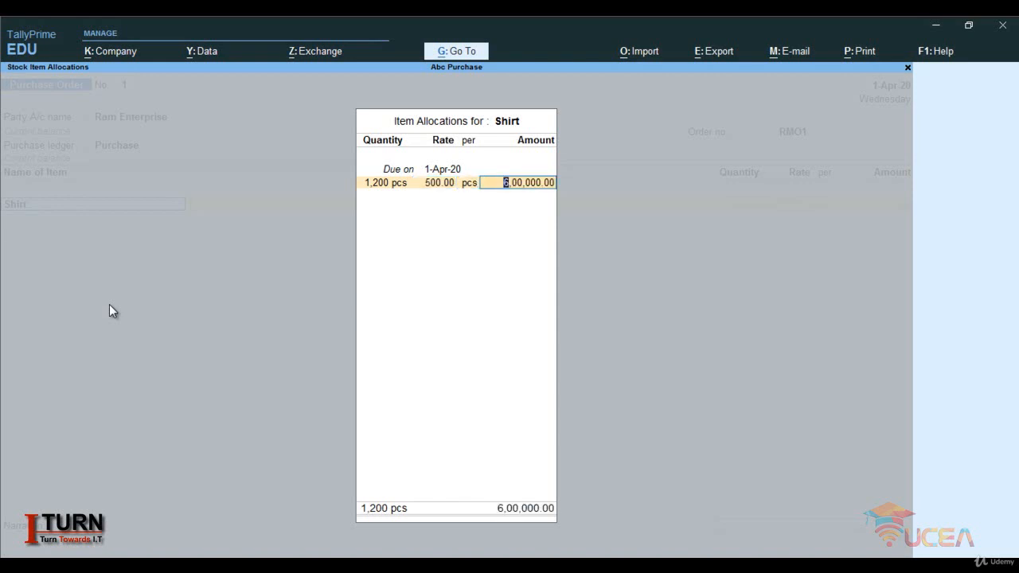
key(Return)
key(Return)
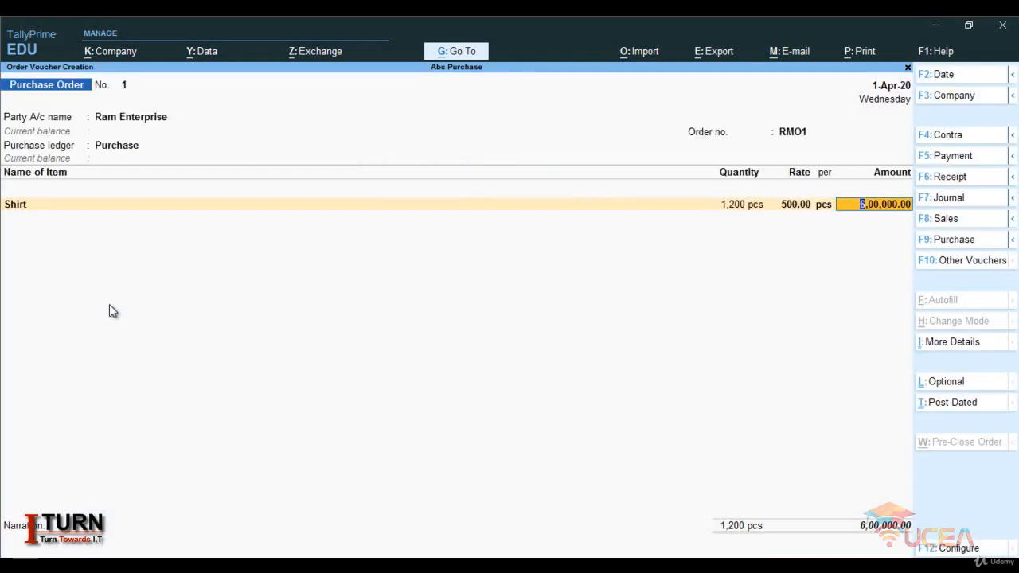
key(Return)
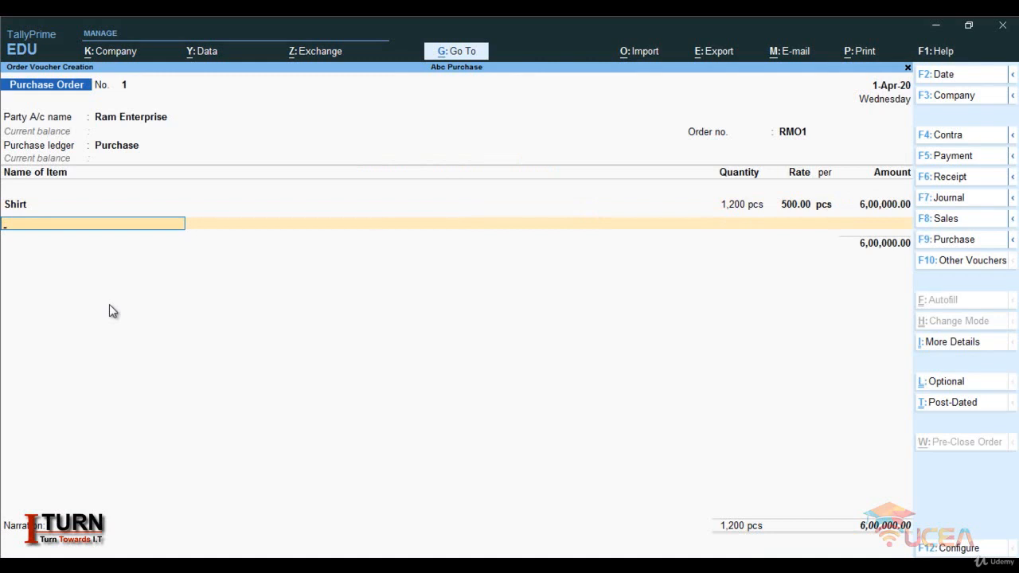
- End the item list and save the purchase order without a narration
key(Return)
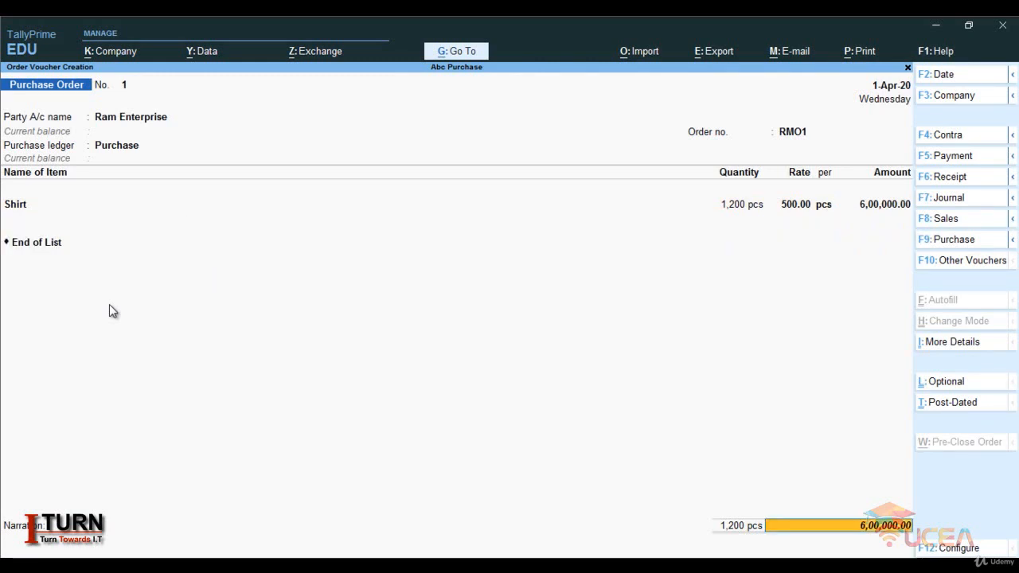
key(Return)
key(Return)
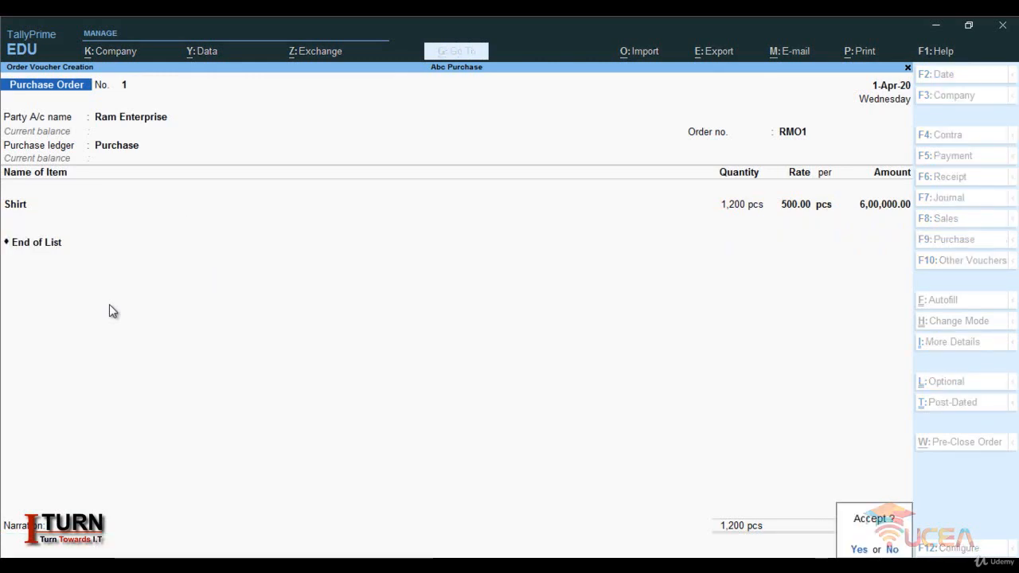
key(Return)
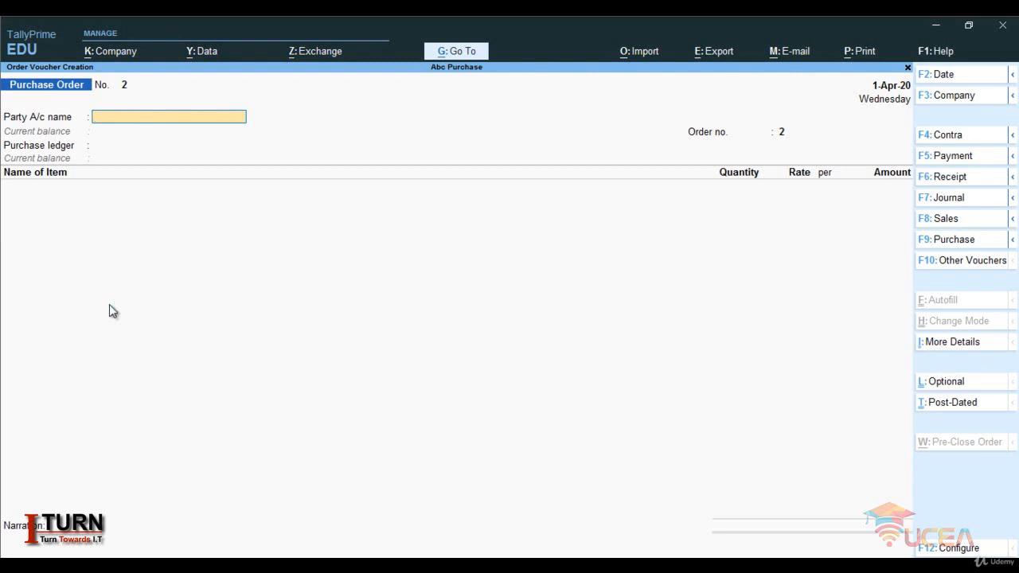
- Leave voucher entry and check the Stock Summary report for the ordered shirts
key(Escape)
key(y)
key(Down)
key(Down)
key(Down)
key(Down)
key(Down)
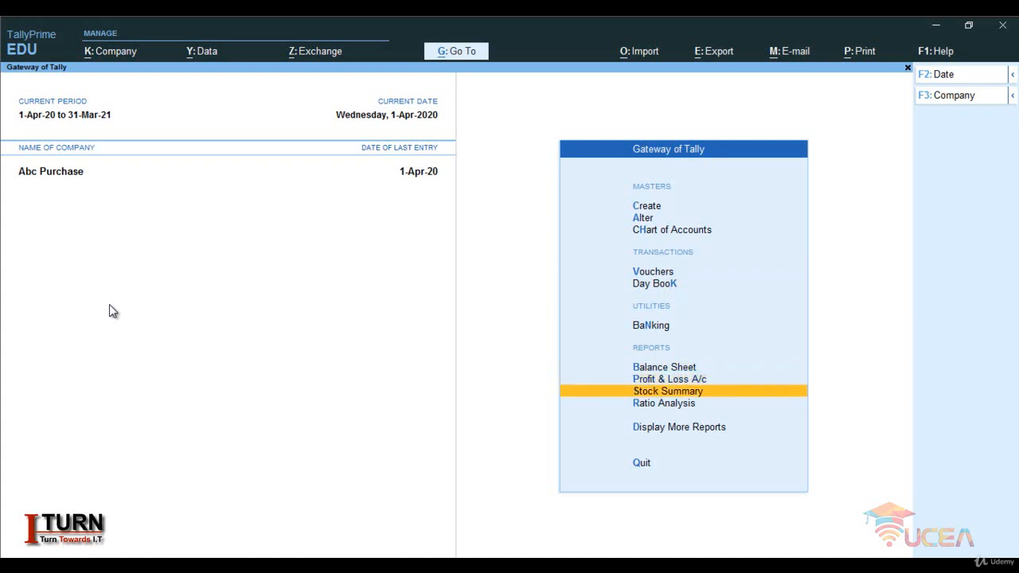
key(Return)
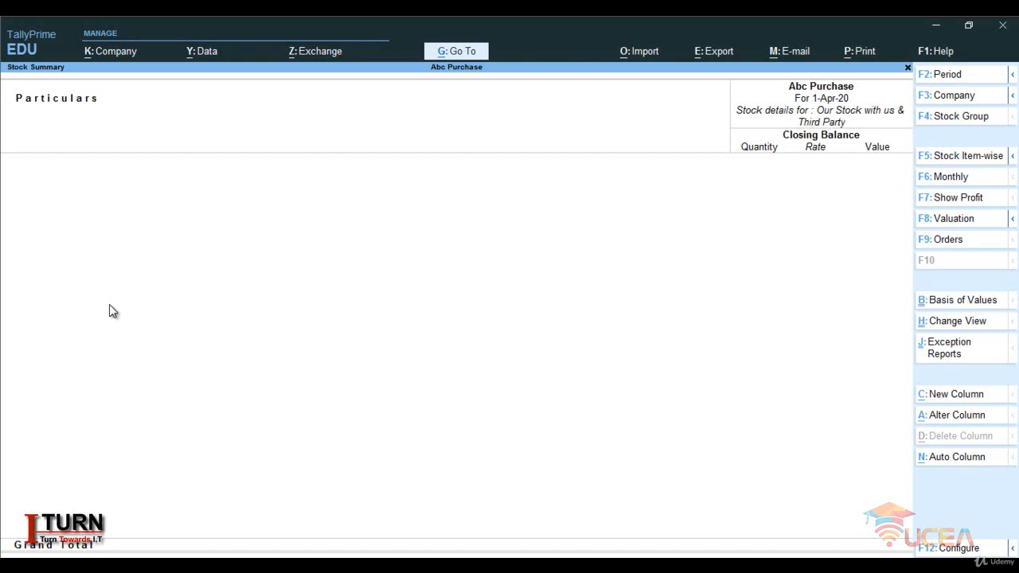
key(Escape)
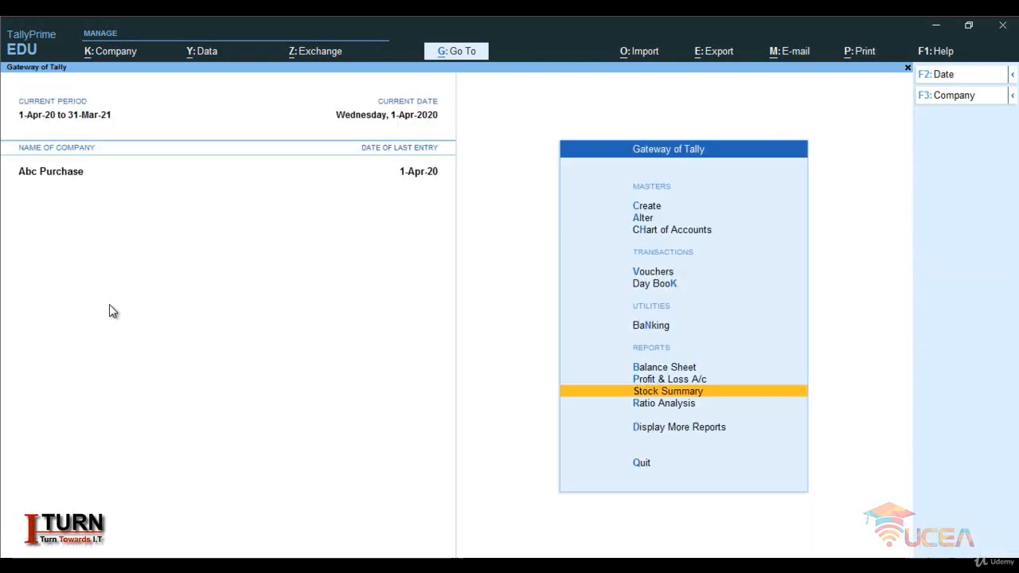
- Open the Statements of Inventory among the additional reports
key(Down)
key(Down)
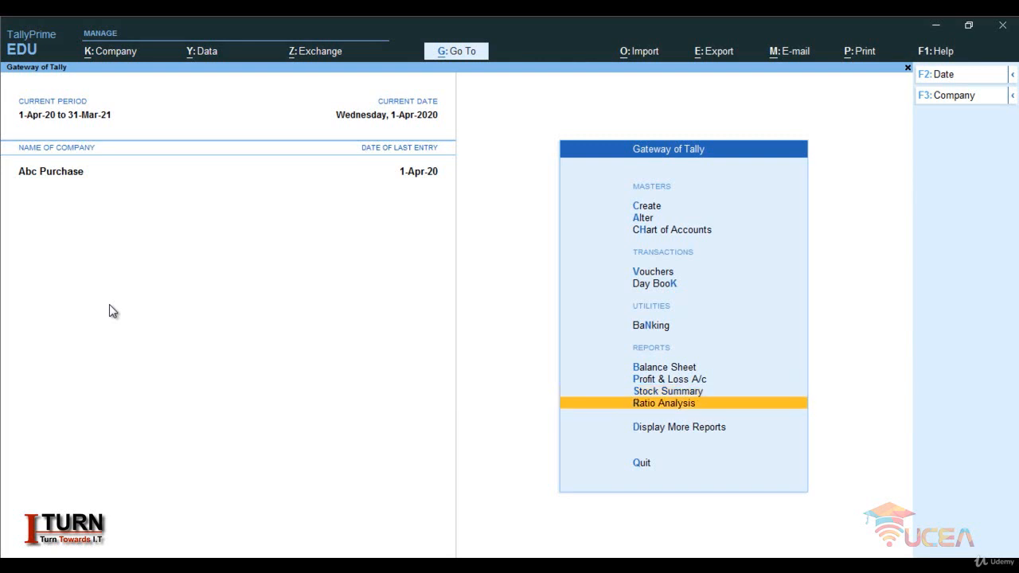
key(Return)
key(Down)
key(Down)
key(Down)
key(Down)
key(Down)
key(Down)
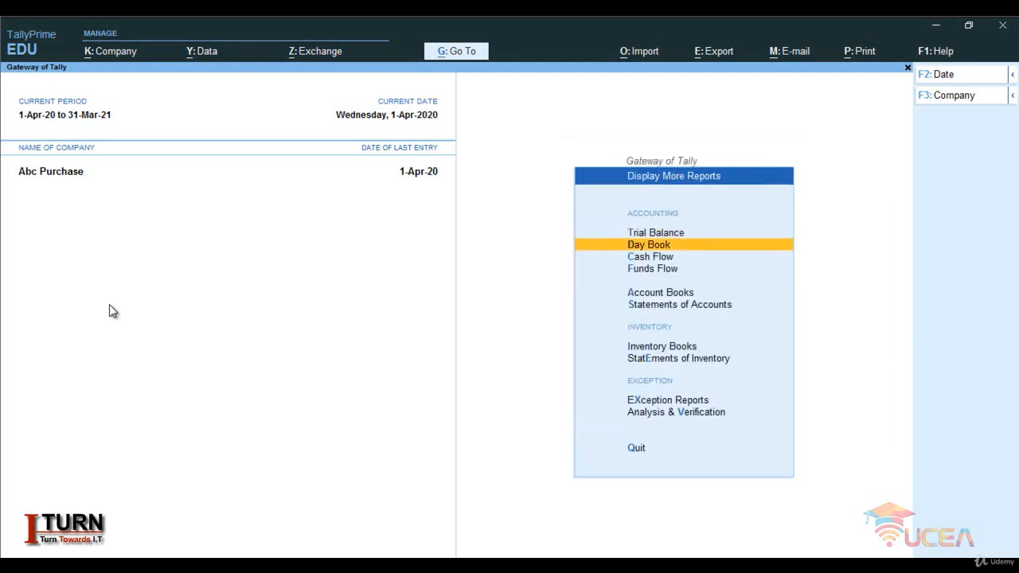
key(Down)
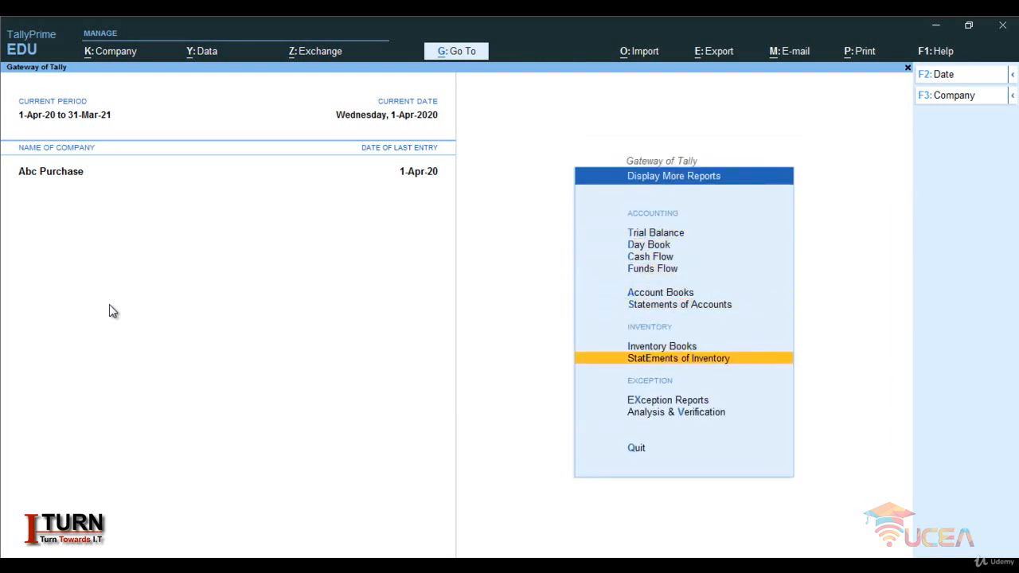
key(Return)
- Open the Purchase Order Outstandings report for All Orders
key(Down)
key(Down)
key(Down)
key(Down)
key(Down)
key(Down)
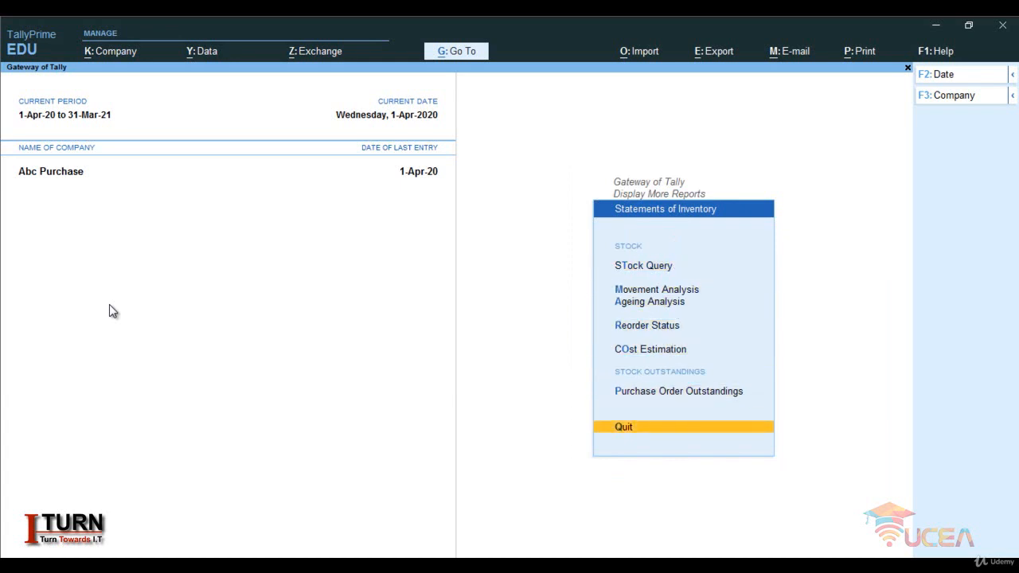
key(Up)
key(Return)
key(Down)
key(Down)
key(Down)
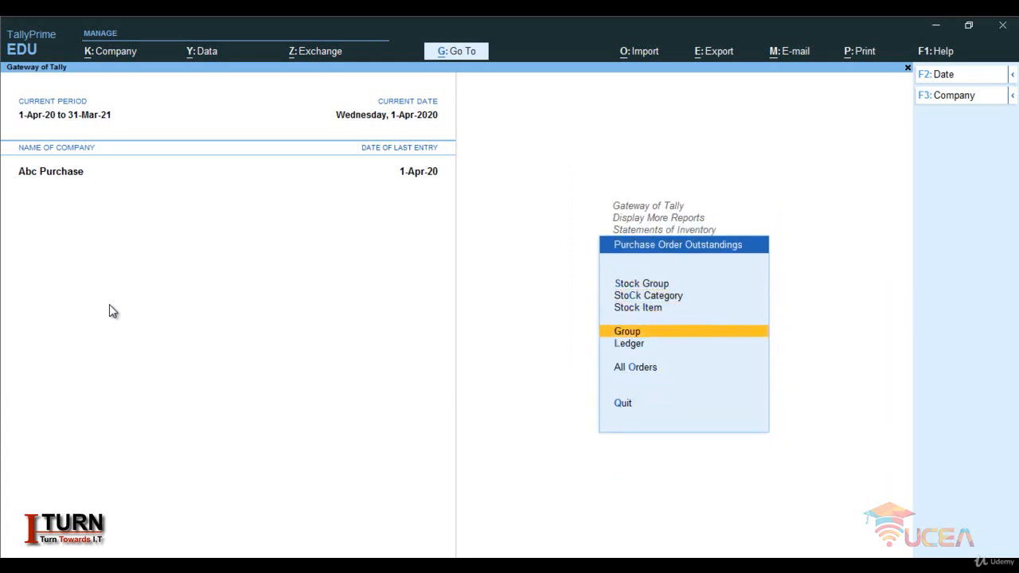
key(Down)
key(Down)
key(Return)
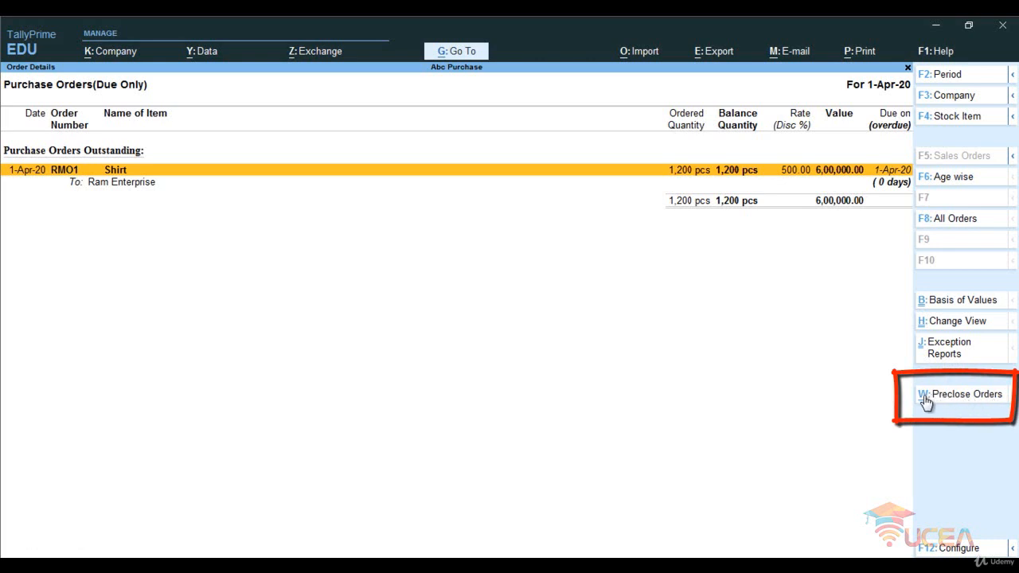
- Pre-close 100 pcs of the outstanding Shirt order as of 1-Apr-20, leaving the reason blank
key(alt+w)
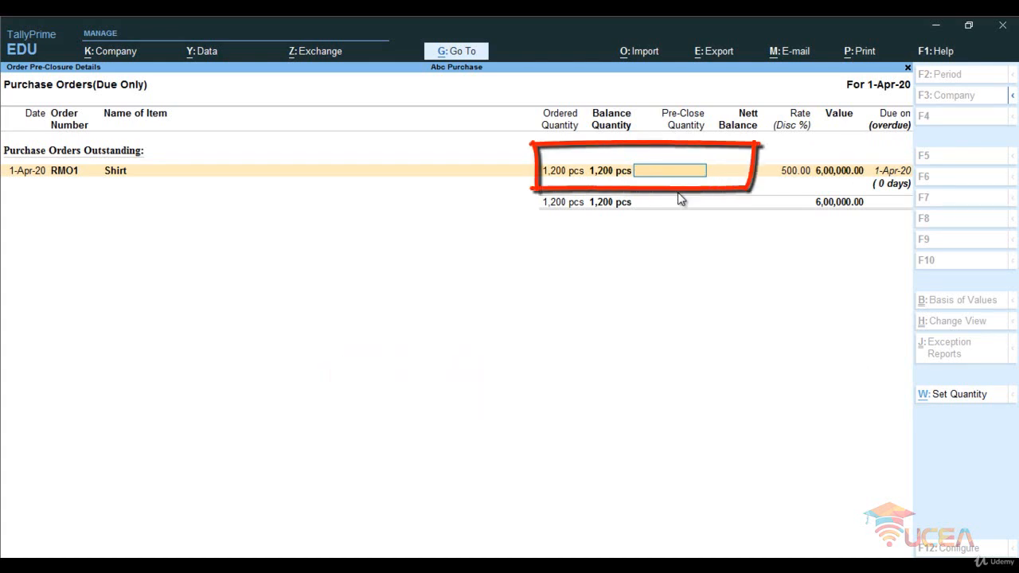
text(100)
key(Return)
key(Return)
key(Return)
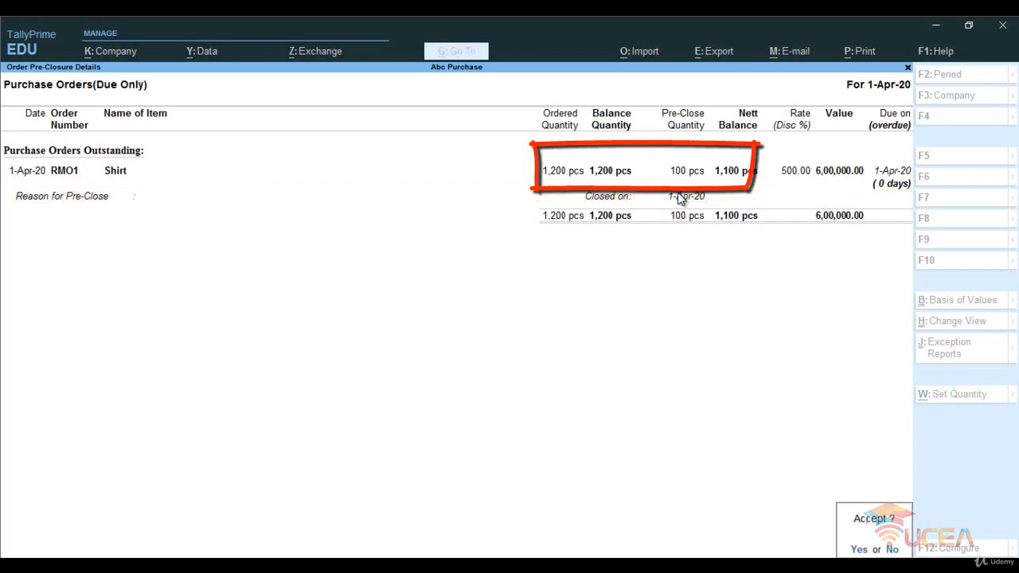
key(Return)
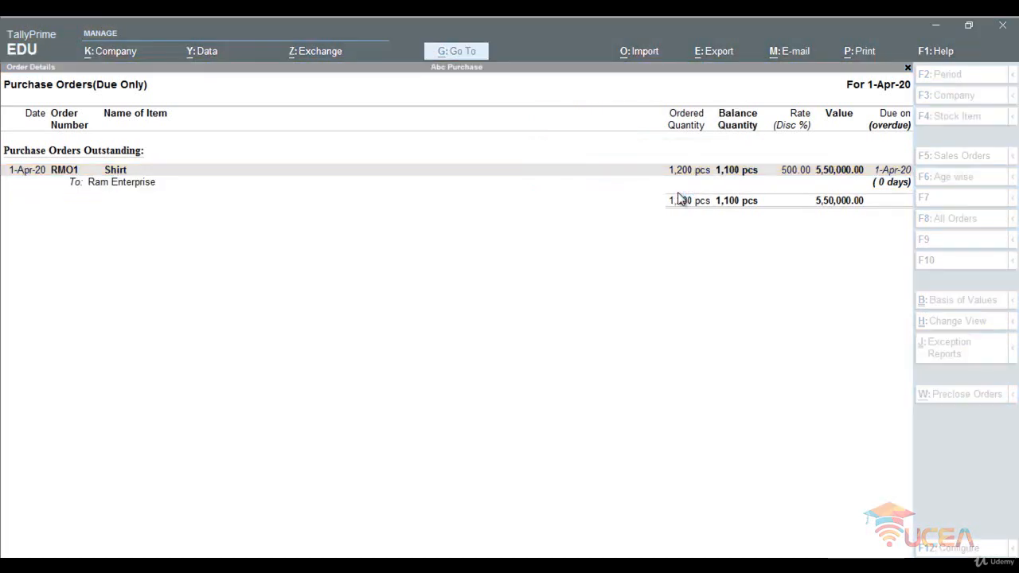
click(692, 163)
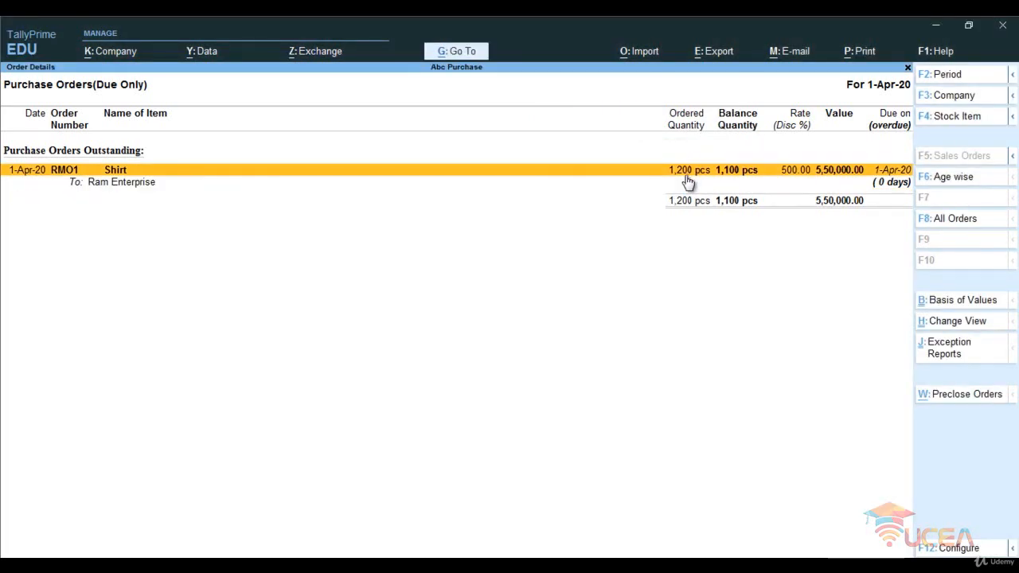